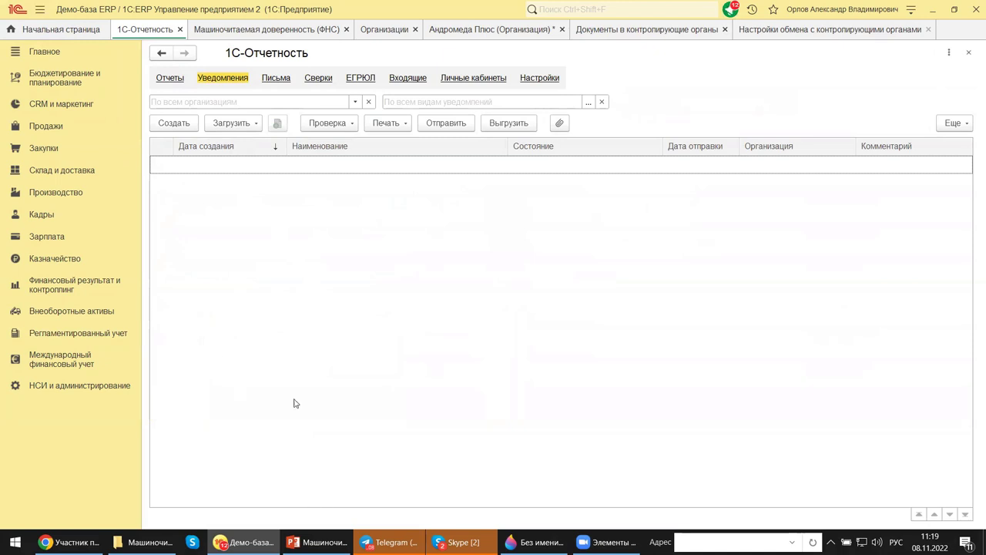
Create a new "Машиночитаемая доверенность (ФНС)" notification for the organization Андромеда Плюс
{"action": "left_click", "coordinate": [171, 123]}
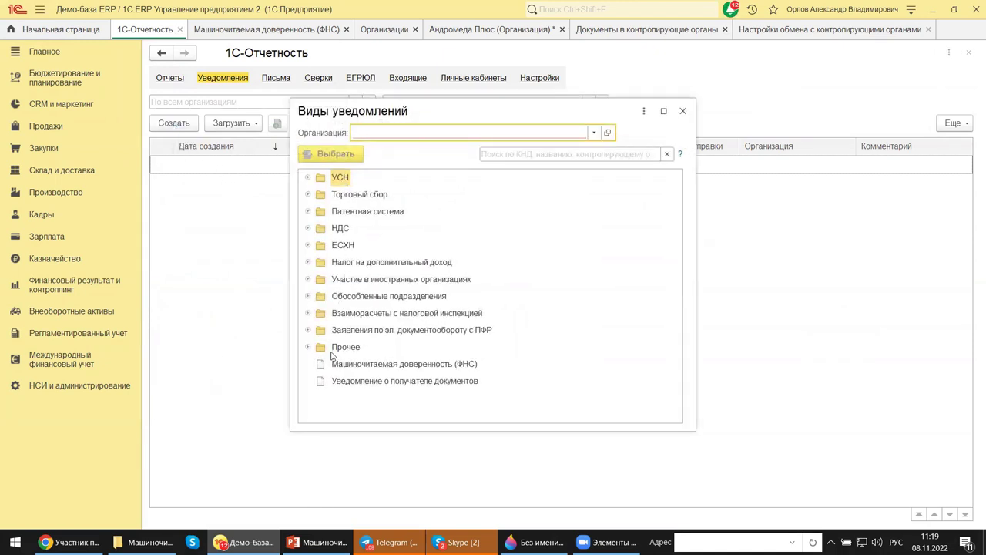
{"action": "mouse_move", "coordinate": [243, 542]}
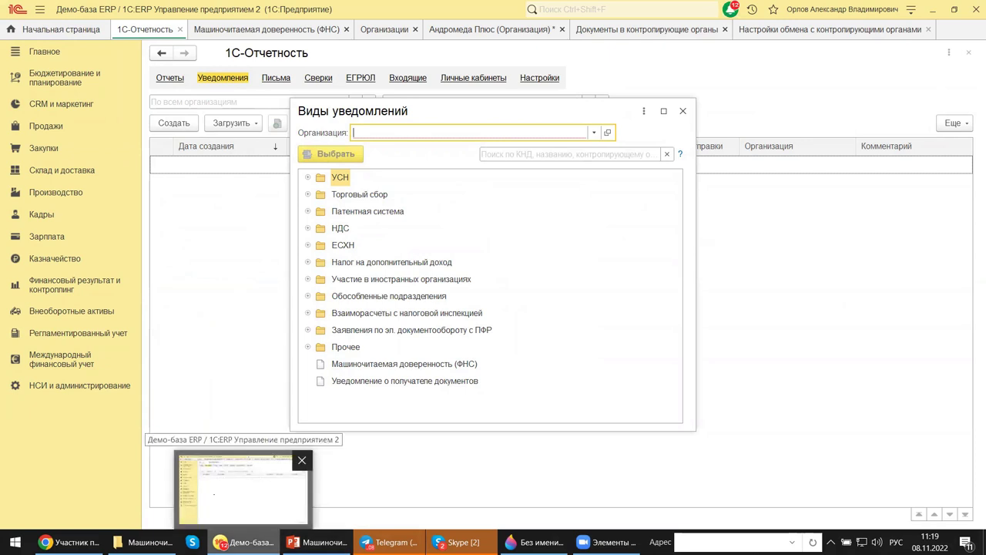
{"action": "mouse_move", "coordinate": [316, 542]}
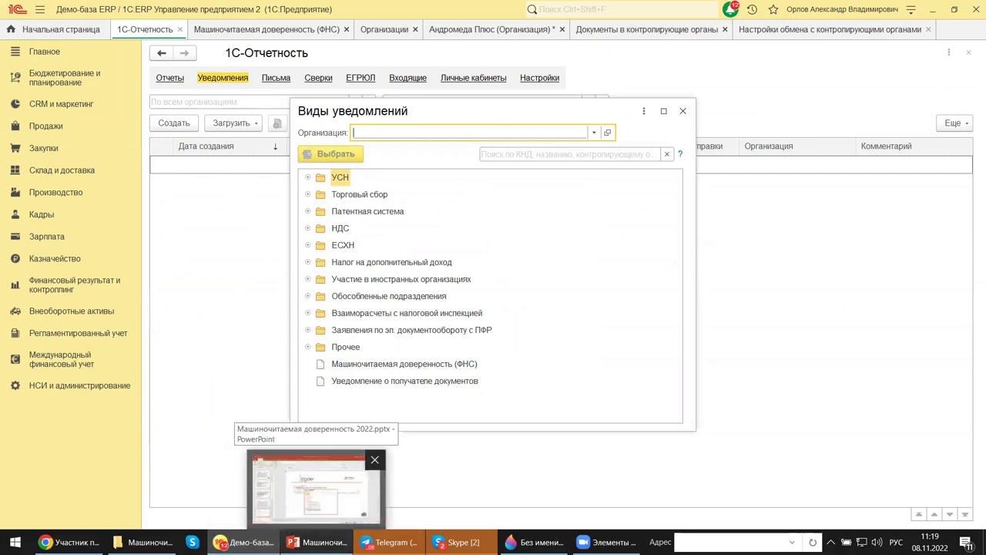
{"action": "left_click", "coordinate": [316, 541]}
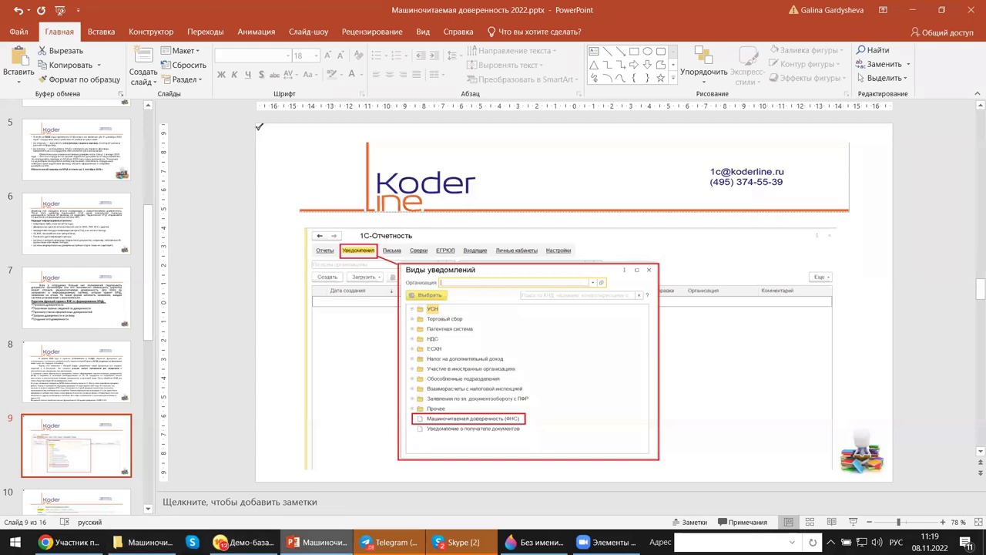
{"action": "left_click", "coordinate": [244, 542]}
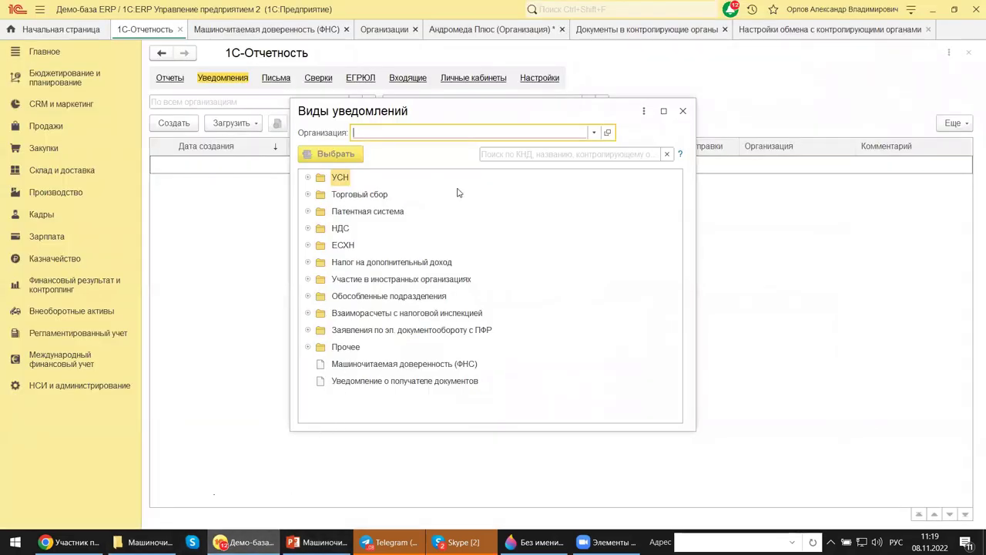
{"action": "left_click", "coordinate": [593, 134]}
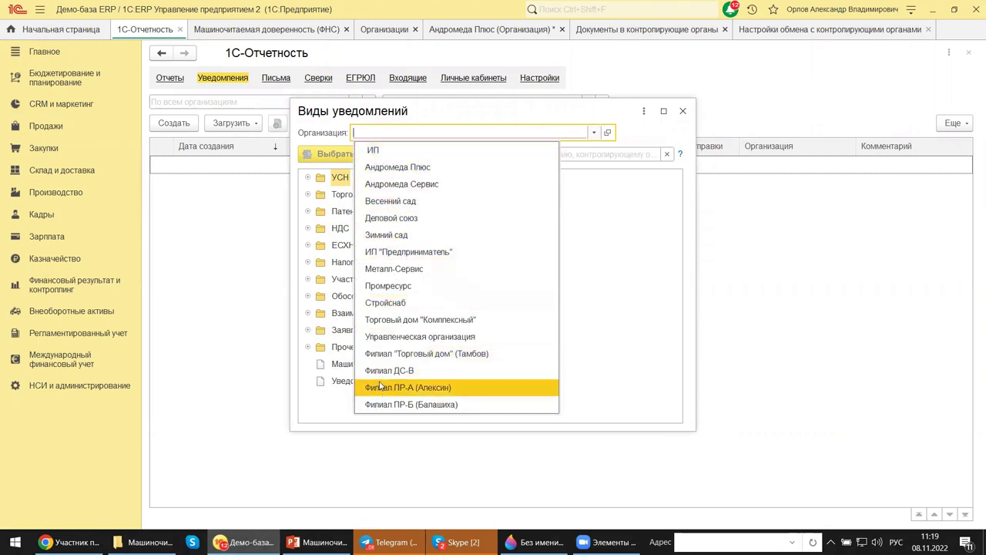
{"action": "left_click", "coordinate": [375, 168]}
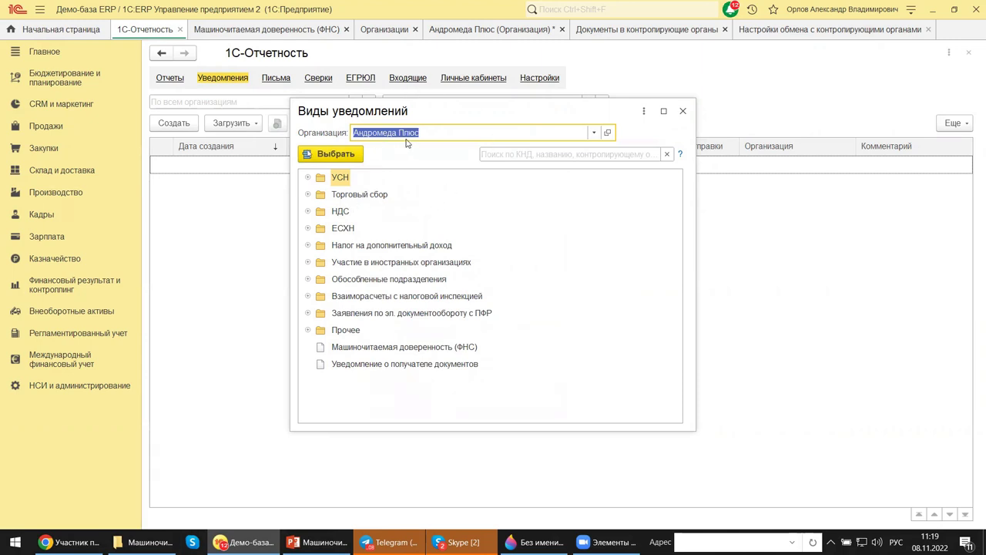
{"action": "left_click", "coordinate": [391, 351]}
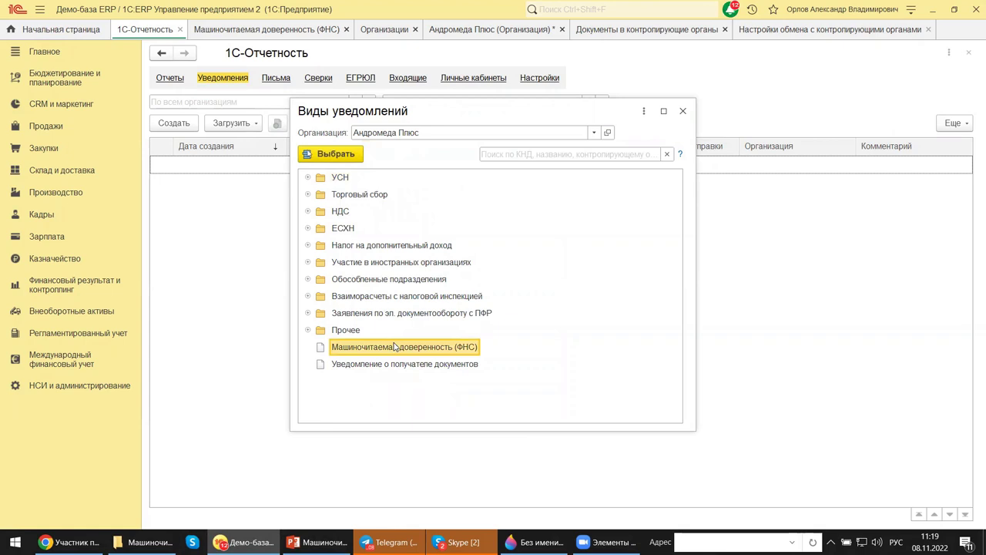
{"action": "double_click", "coordinate": [376, 352]}
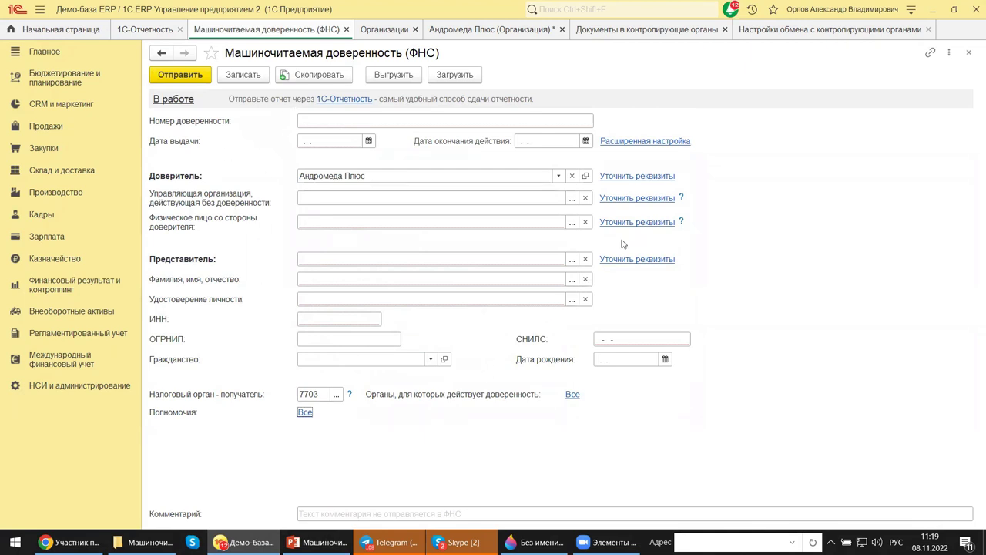
Enter power of attorney number 123654 with issue date 01.10.2022 and expiry date 31.12.2022
{"action": "left_click", "coordinate": [358, 117]}
{"action": "type", "text": "123654"}
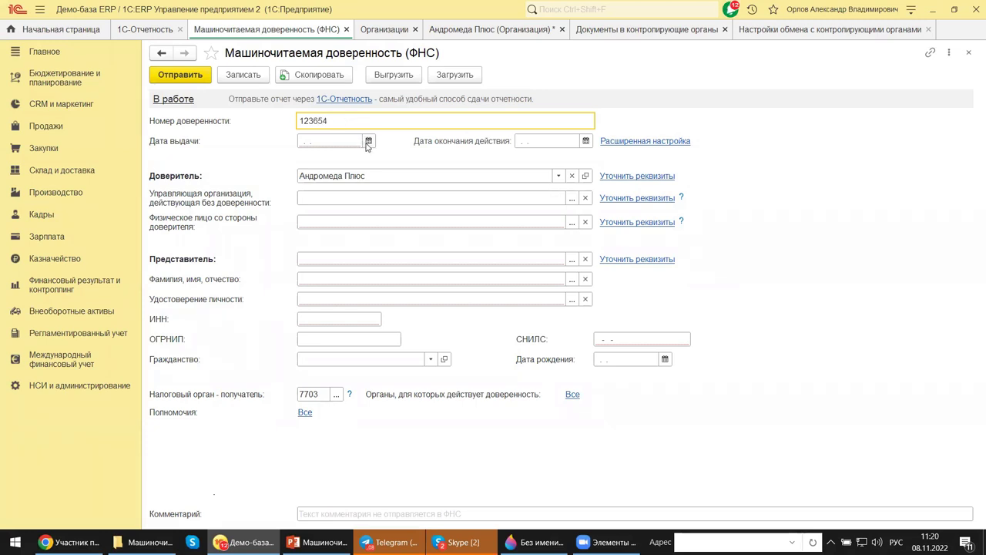
{"action": "left_click", "coordinate": [368, 142]}
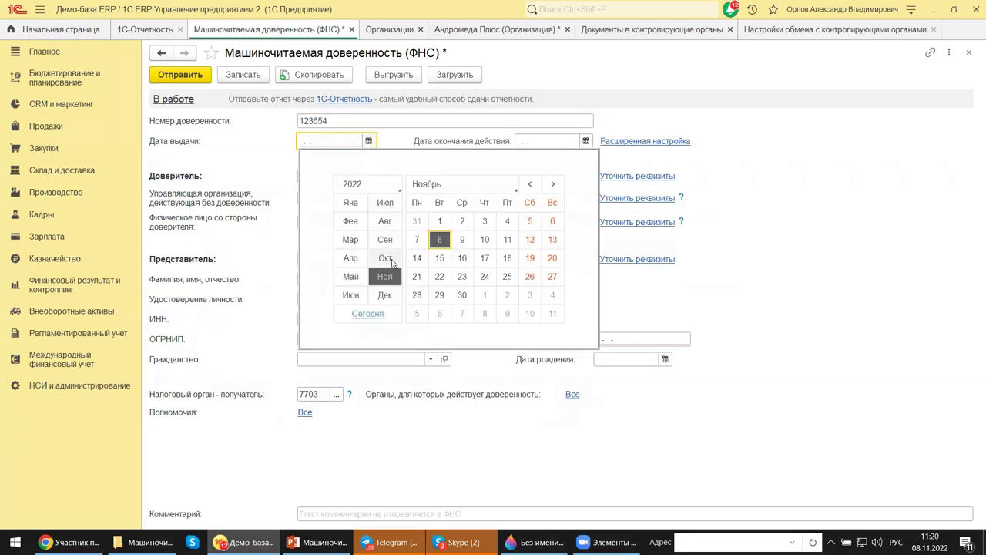
{"action": "left_click", "coordinate": [385, 258]}
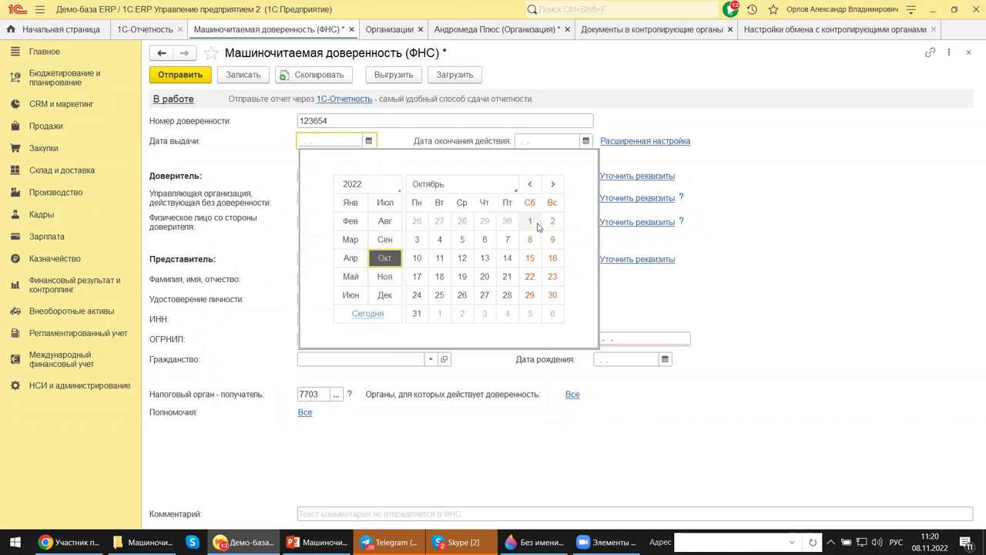
{"action": "left_click", "coordinate": [538, 223]}
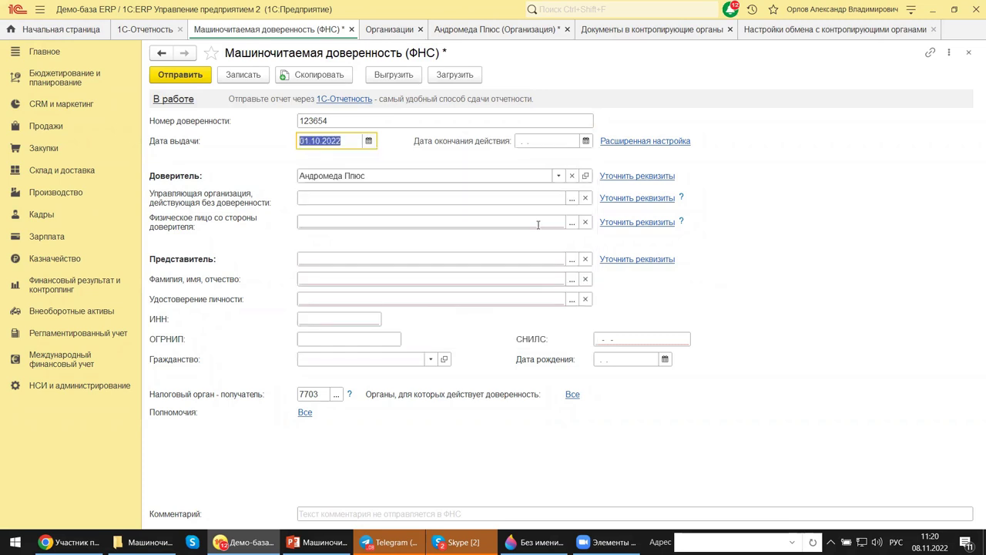
{"action": "left_click", "coordinate": [586, 141]}
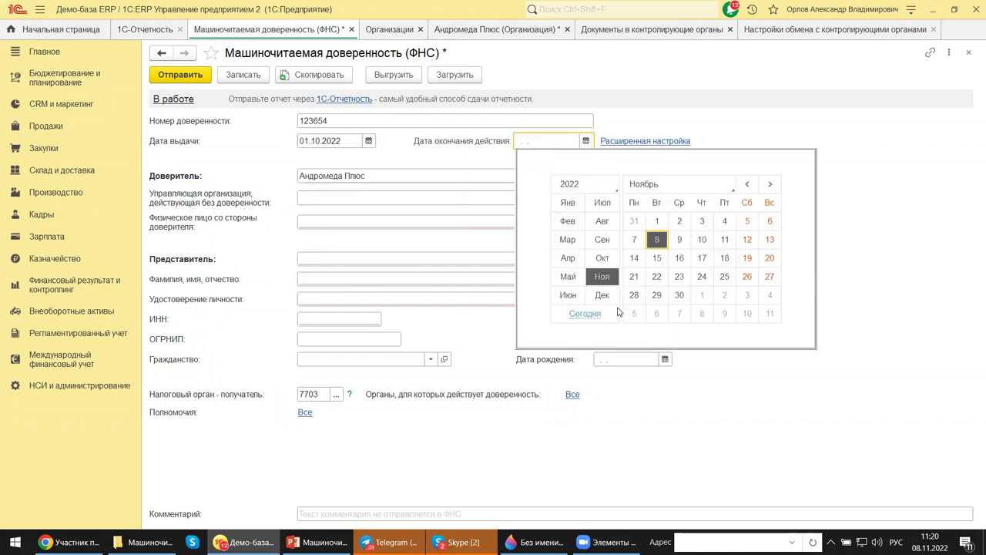
{"action": "left_click", "coordinate": [601, 295]}
{"action": "left_click", "coordinate": [746, 295]}
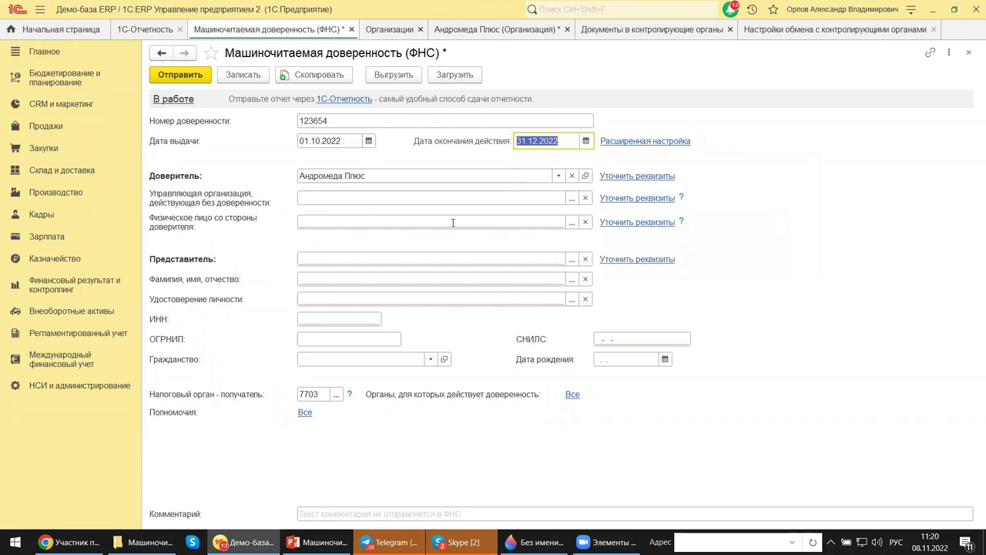
Fill the principal-side individual with data type "Физическое лицо" and the first person in the individuals directory
{"action": "left_click", "coordinate": [572, 222]}
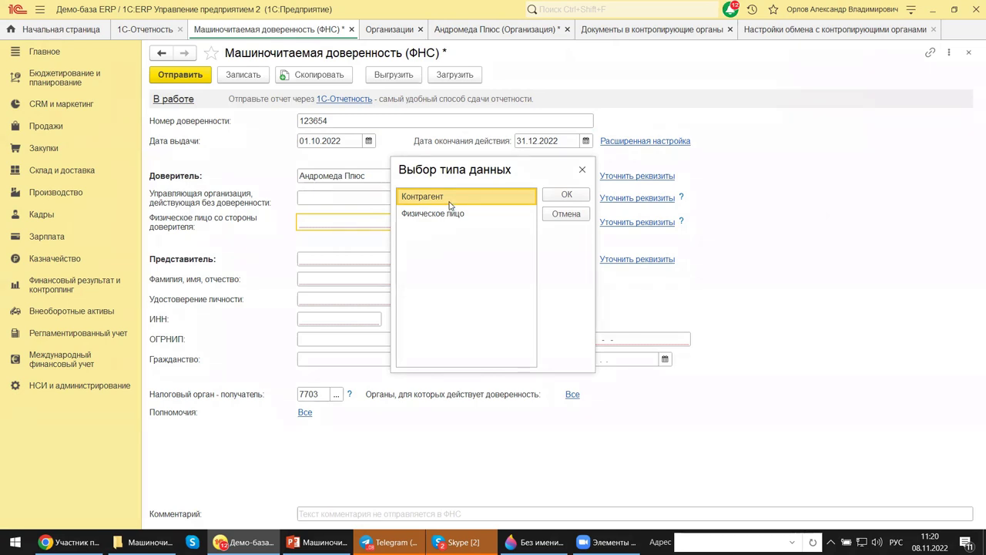
{"action": "left_click", "coordinate": [427, 215]}
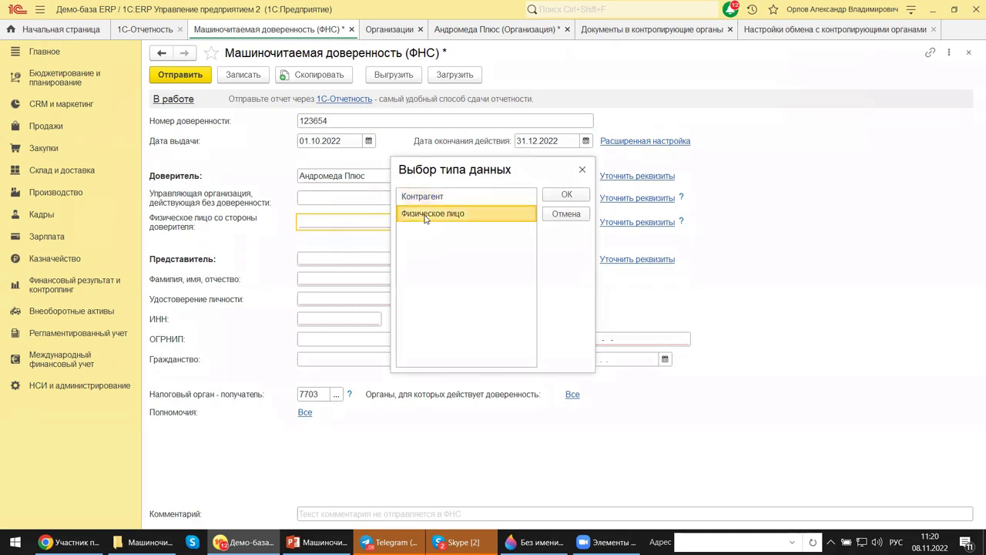
{"action": "left_click", "coordinate": [562, 196]}
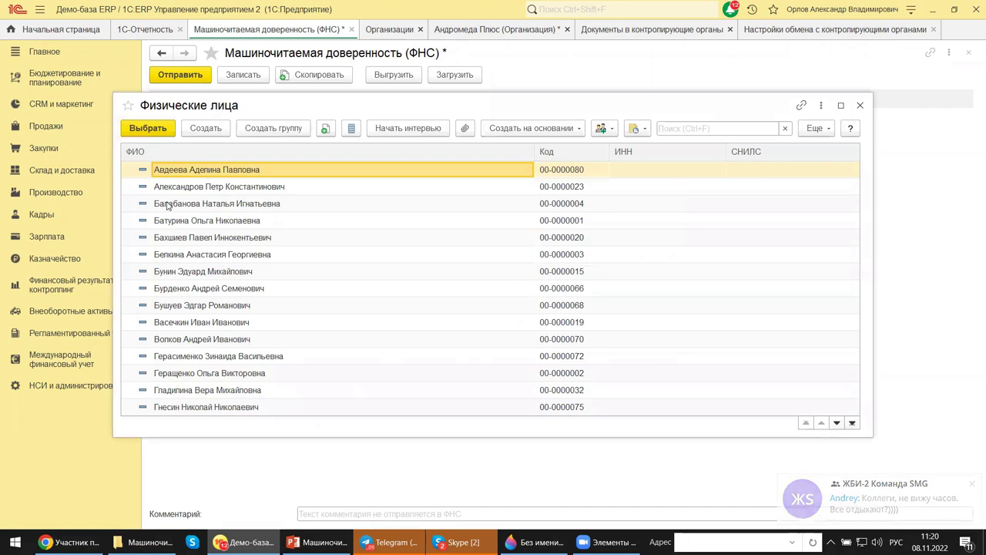
{"action": "left_click", "coordinate": [148, 128]}
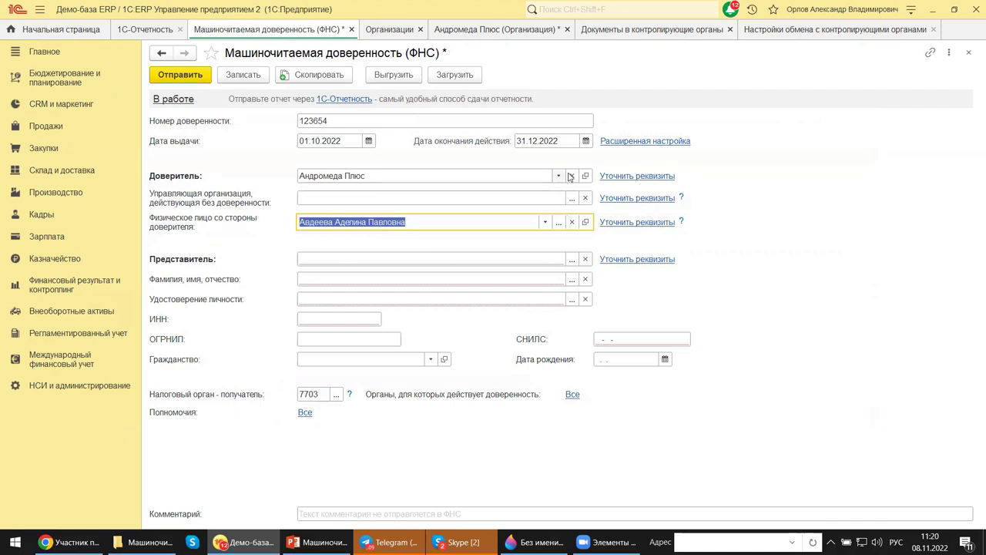
Examine the detail fields of the principal-side individual and the recipient tax authority code
{"action": "left_click", "coordinate": [623, 223]}
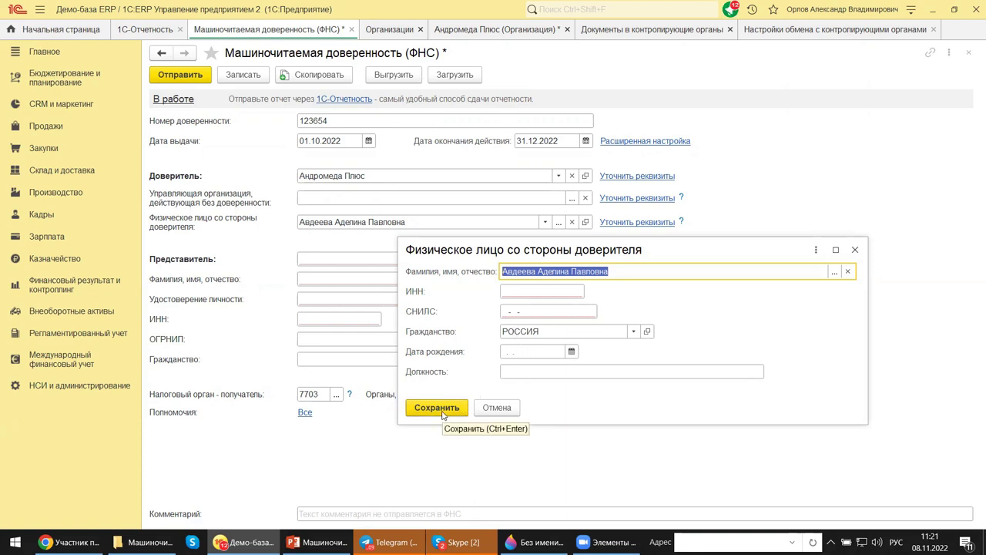
{"action": "left_click", "coordinate": [855, 250]}
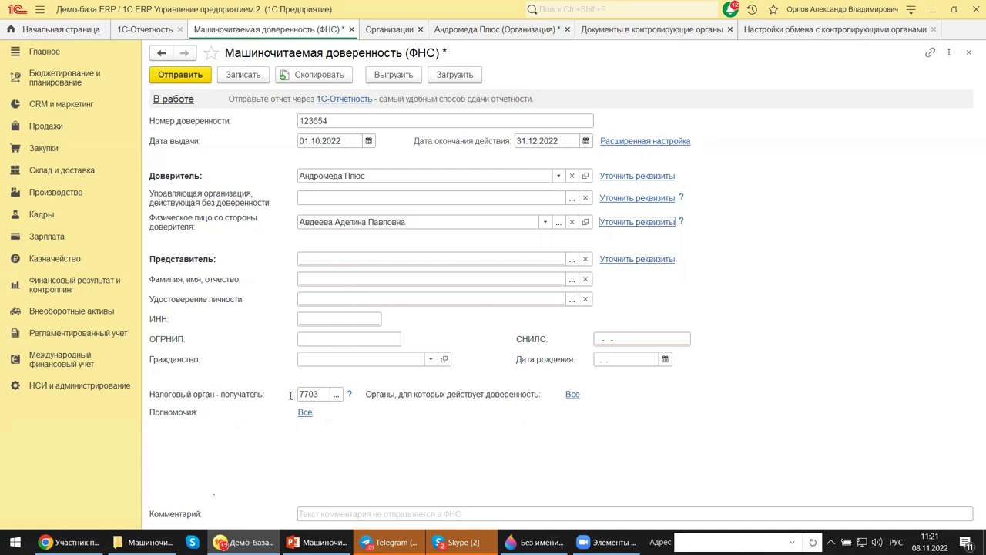
{"action": "left_click", "coordinate": [323, 394]}
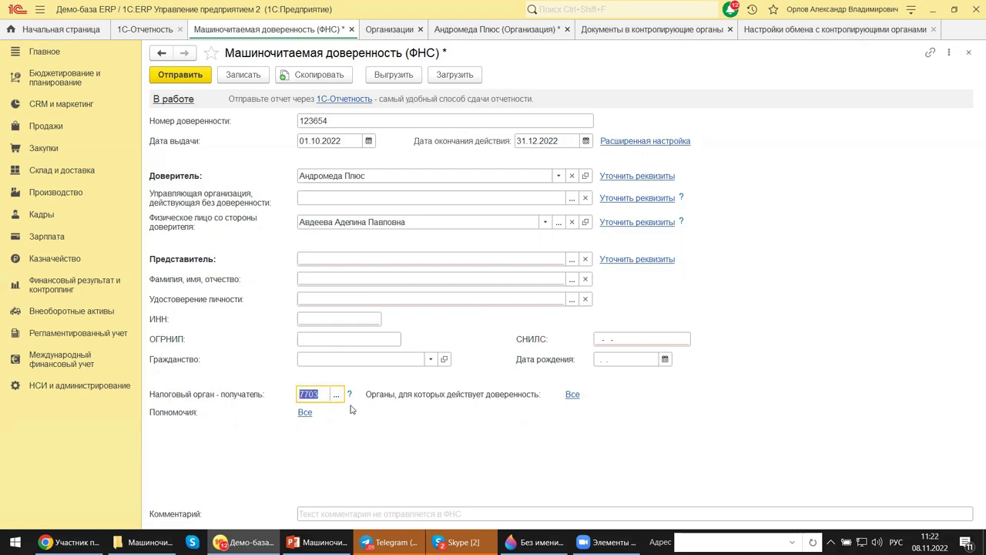
Try limiting the representative's powers to codes 01, 02 and 03, clear them, and save with "Полномочия не ограничены"
{"action": "left_click", "coordinate": [306, 413]}
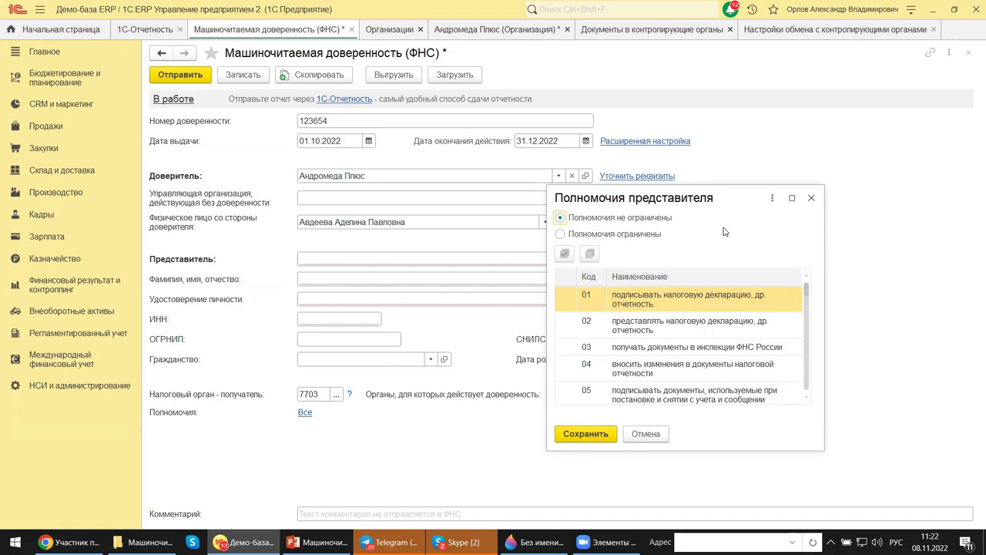
{"action": "left_click", "coordinate": [561, 234]}
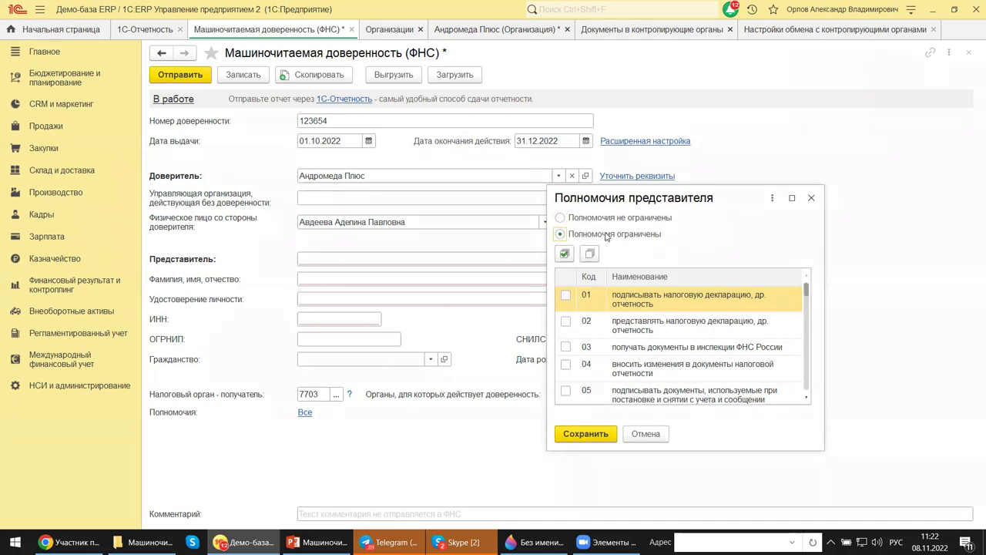
{"action": "left_click", "coordinate": [566, 295]}
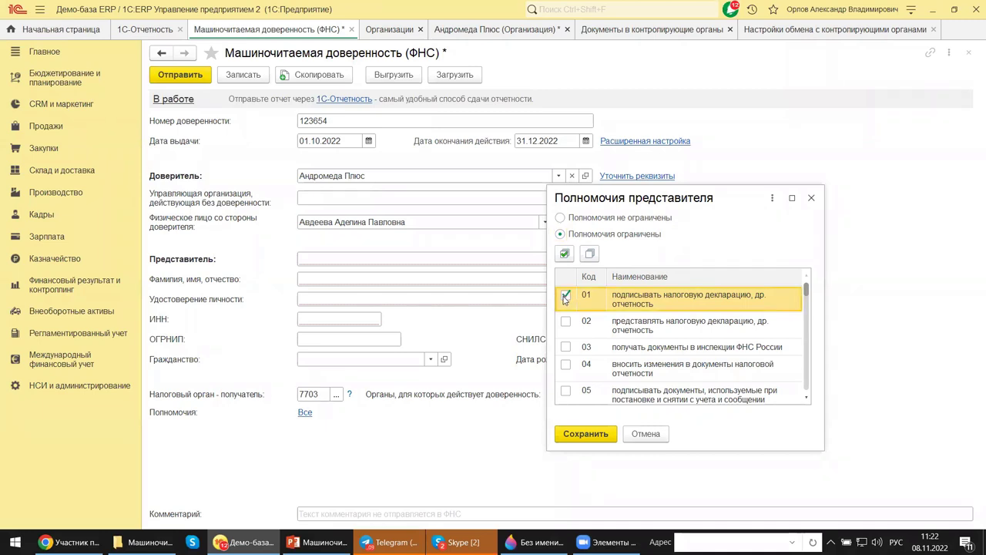
{"action": "left_click", "coordinate": [567, 348]}
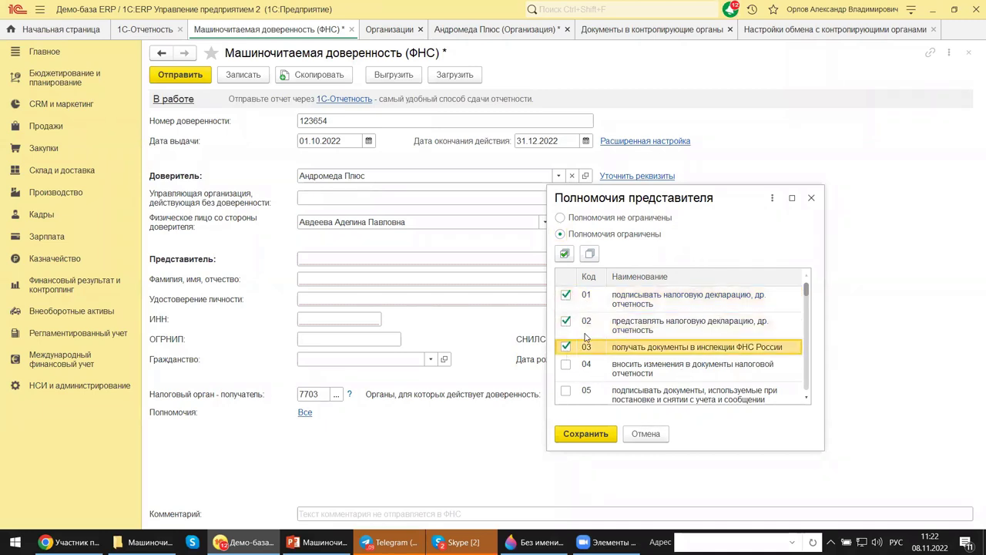
{"action": "left_click", "coordinate": [566, 347]}
{"action": "left_click", "coordinate": [567, 320]}
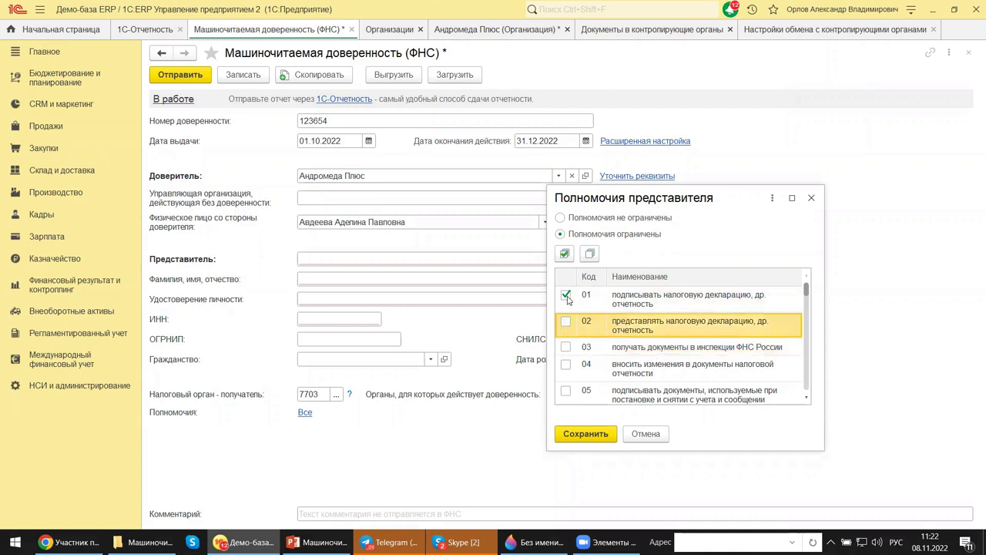
{"action": "left_click", "coordinate": [566, 296]}
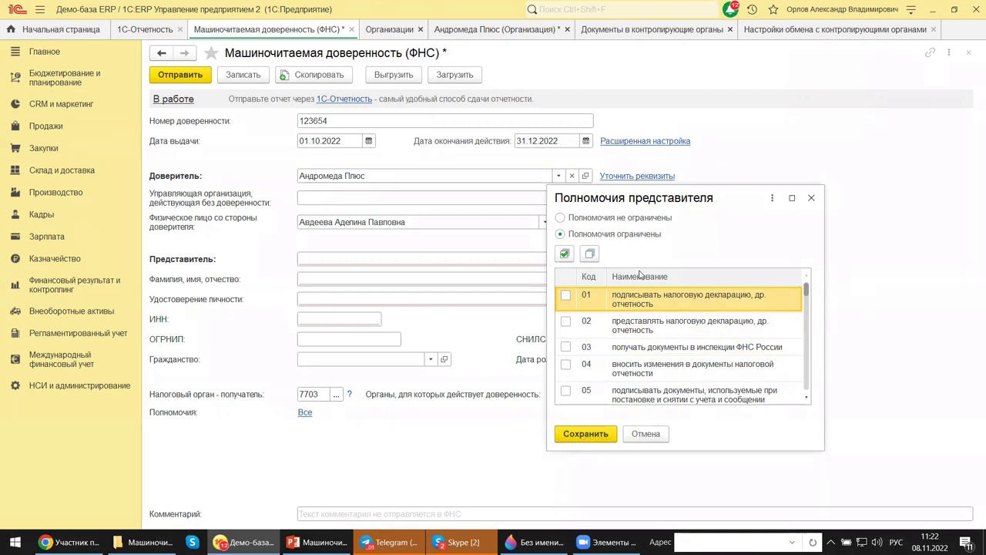
{"action": "left_click", "coordinate": [560, 218]}
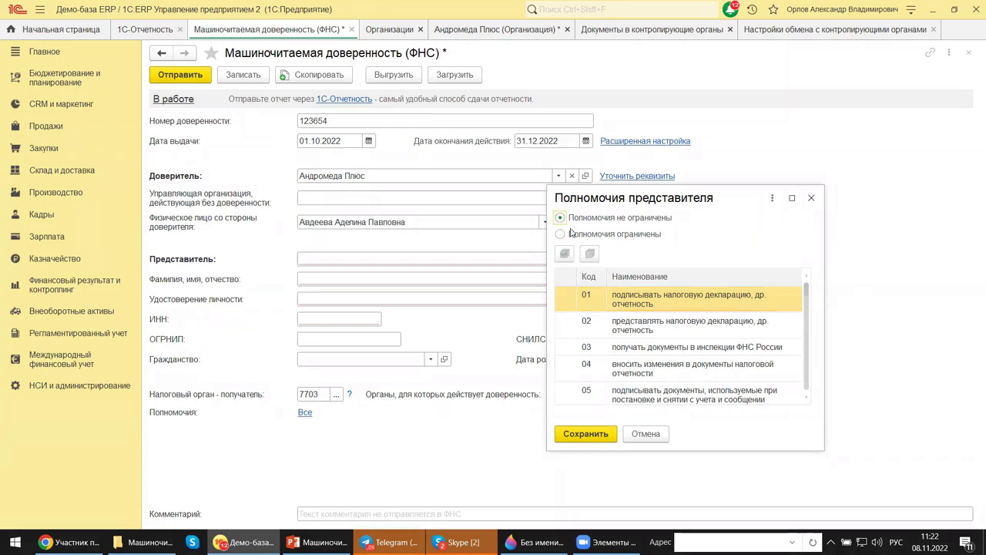
{"action": "left_click", "coordinate": [588, 437]}
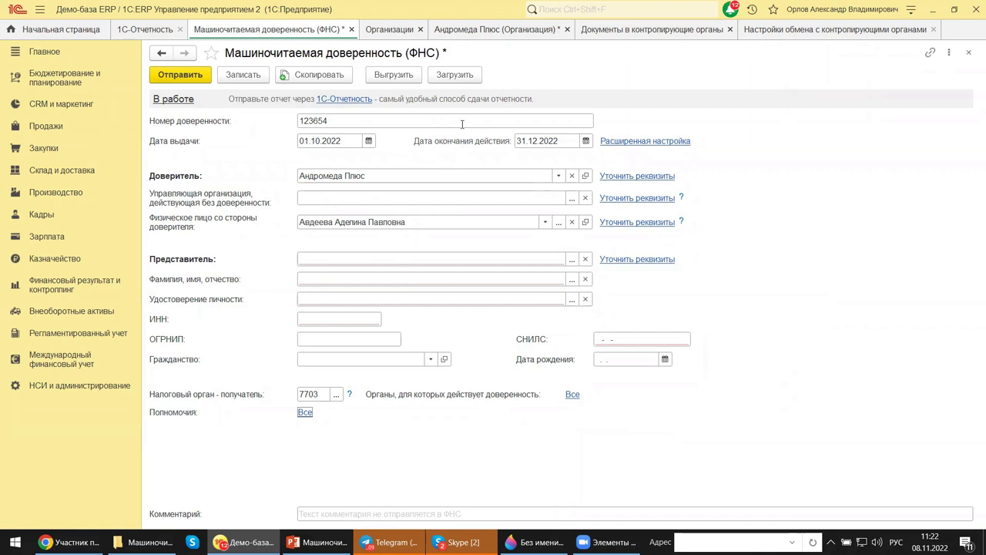
Close the power of attorney without saving, along with the 1С-Отчетность page and the connection dialog
{"action": "left_click", "coordinate": [970, 52]}
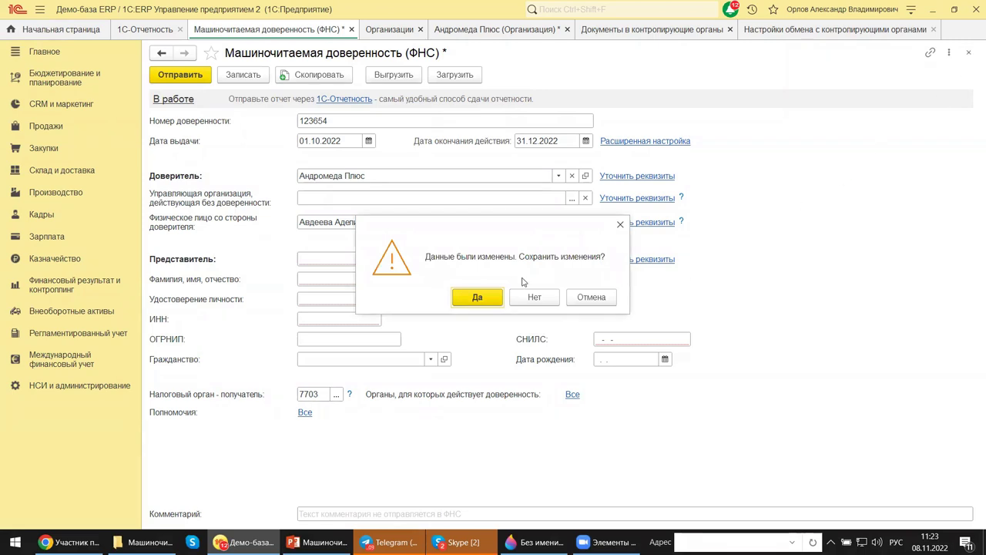
{"action": "left_click", "coordinate": [542, 305]}
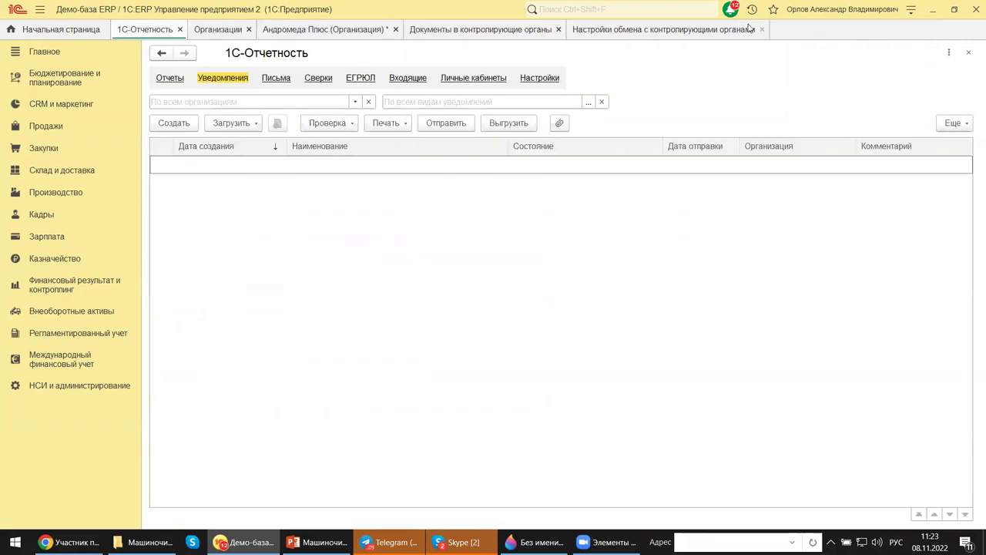
{"action": "left_click", "coordinate": [970, 53]}
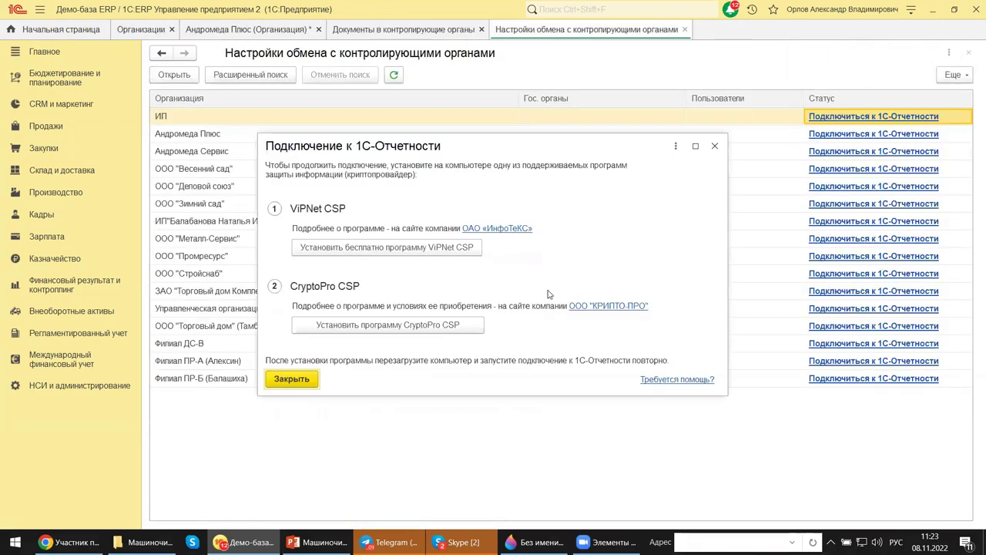
{"action": "left_click", "coordinate": [715, 146]}
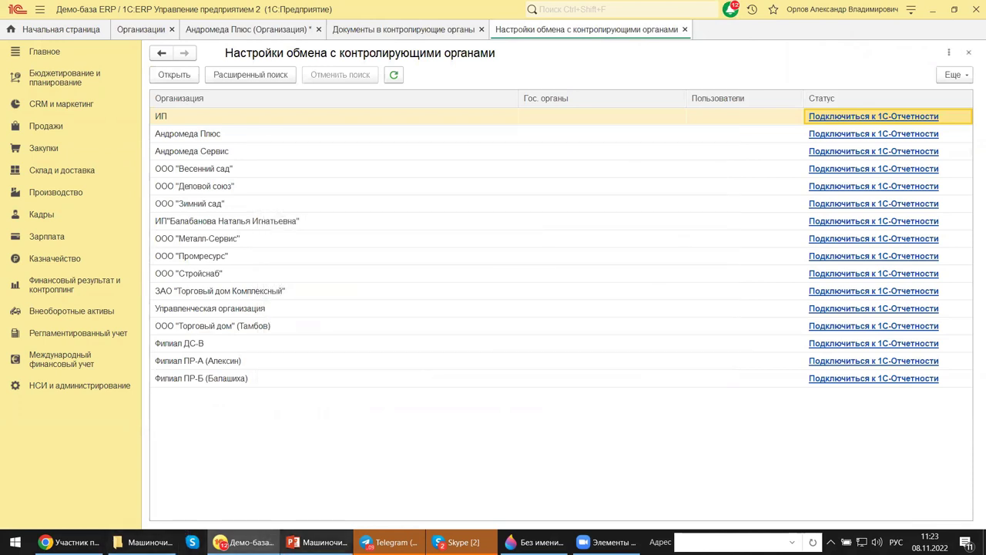
Switch to the PowerPoint presentation and review slides 10, 11 and 13 on the power of attorney form, representative powers and exchange settings
{"action": "mouse_move", "coordinate": [316, 542]}
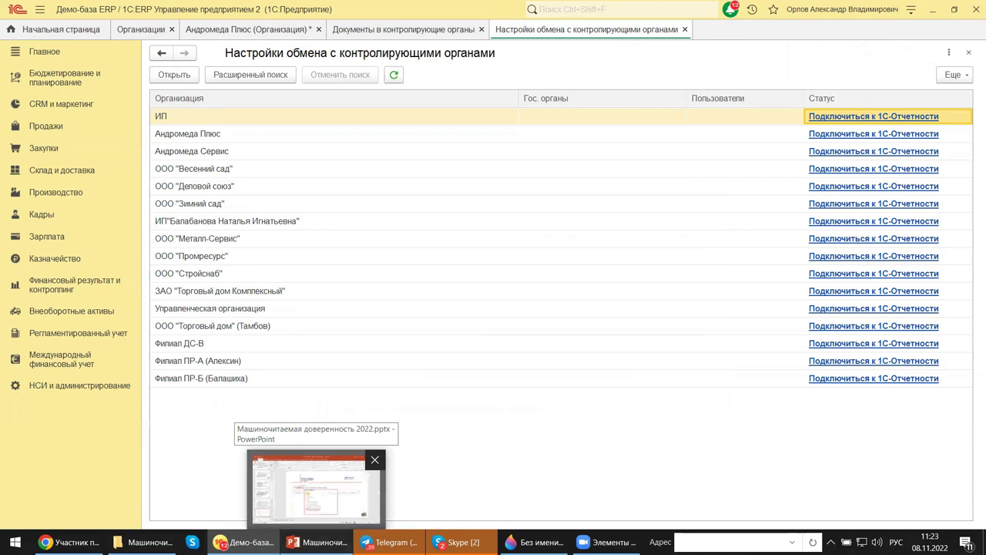
{"action": "left_click", "coordinate": [312, 493]}
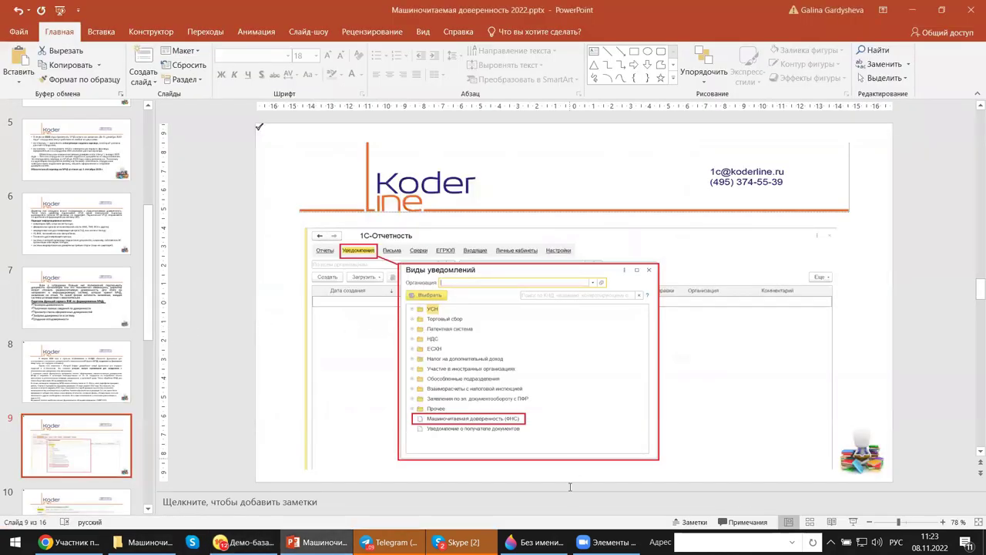
{"action": "scroll", "coordinate": [496, 402], "scroll_direction": "down", "scroll_amount": 1}
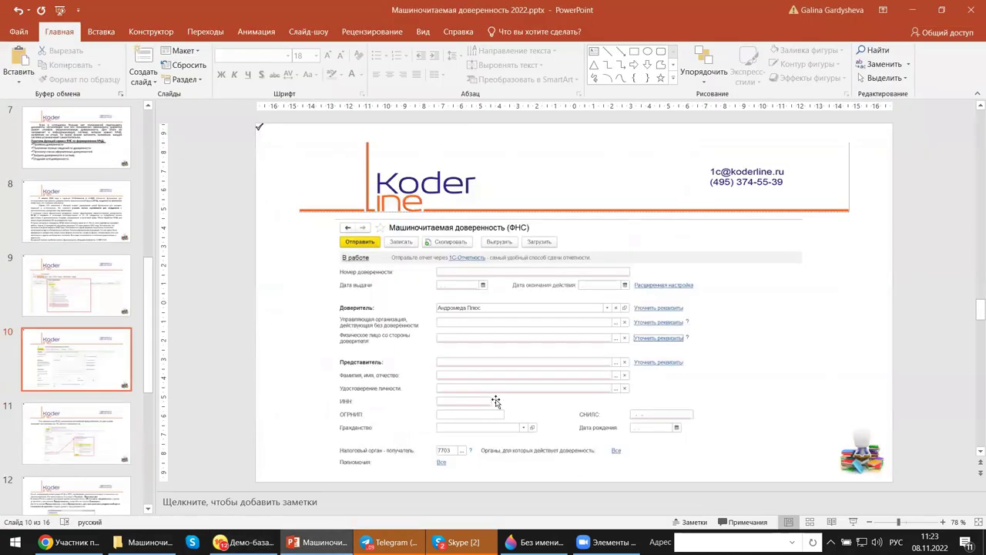
{"action": "left_click", "coordinate": [107, 366]}
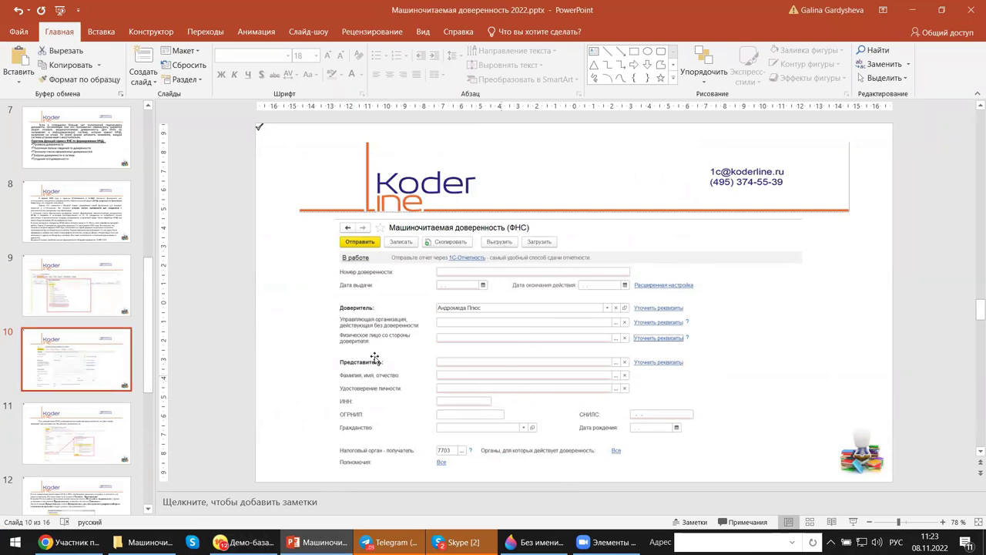
{"action": "left_click_drag", "start_coordinate": [149, 367], "coordinate": [146, 434]}
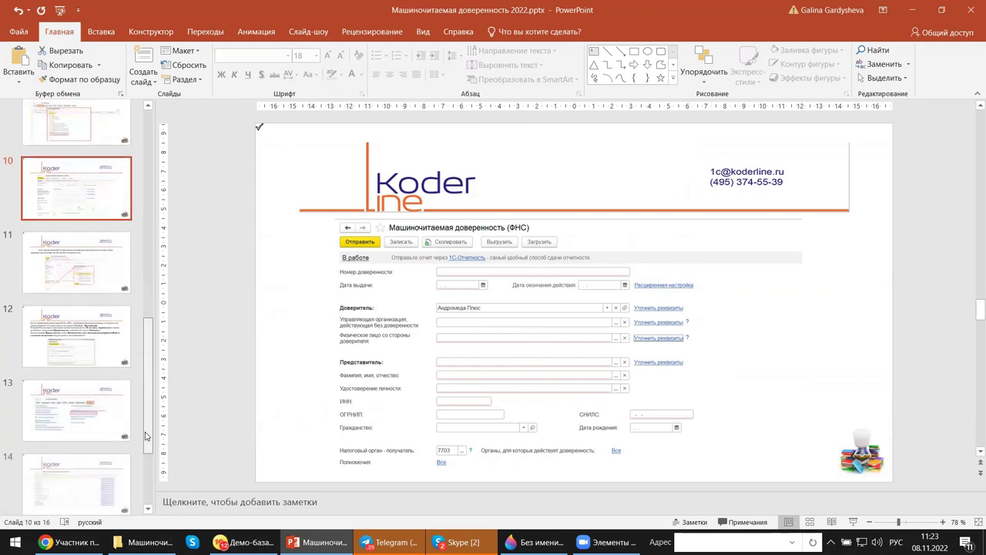
{"action": "left_click", "coordinate": [87, 238]}
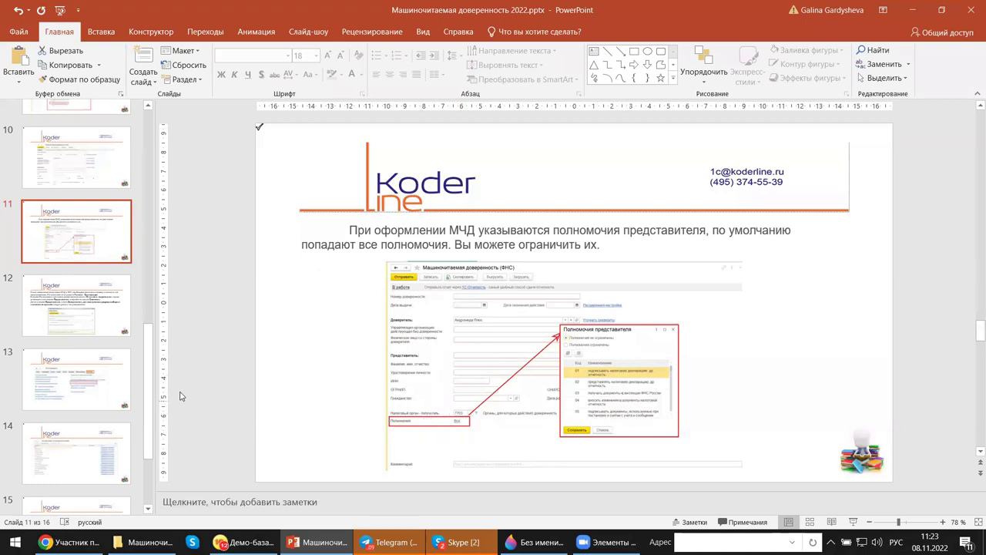
{"action": "left_click", "coordinate": [90, 395]}
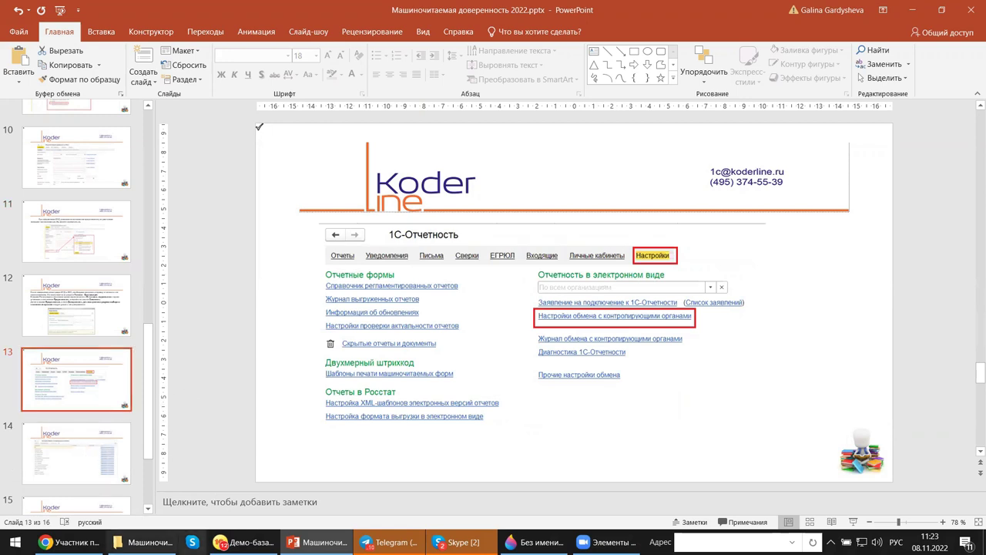
Return to 1C:ERP and open the Уведомления section of 1С-Отчетность, dismissing the connection offer
{"action": "mouse_move", "coordinate": [241, 542]}
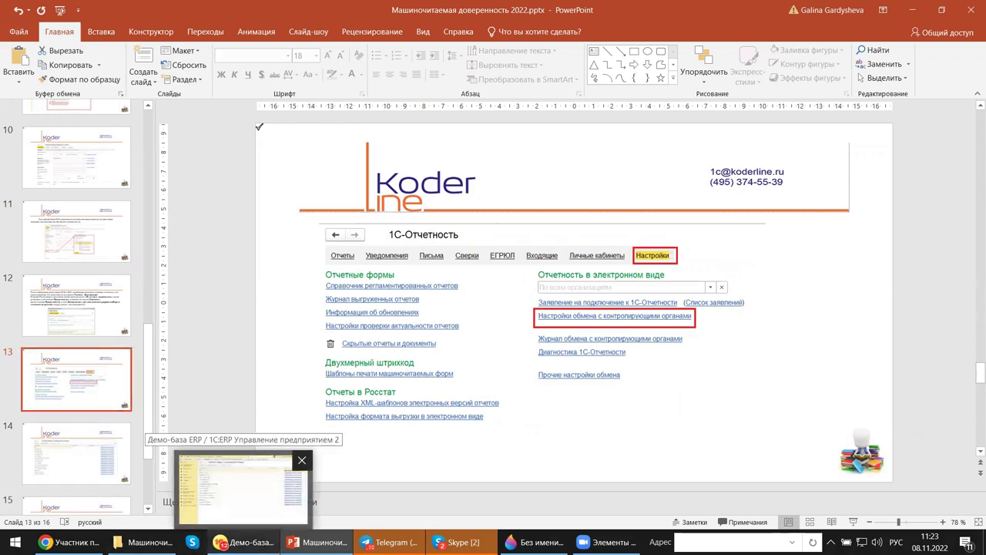
{"action": "left_click", "coordinate": [241, 490]}
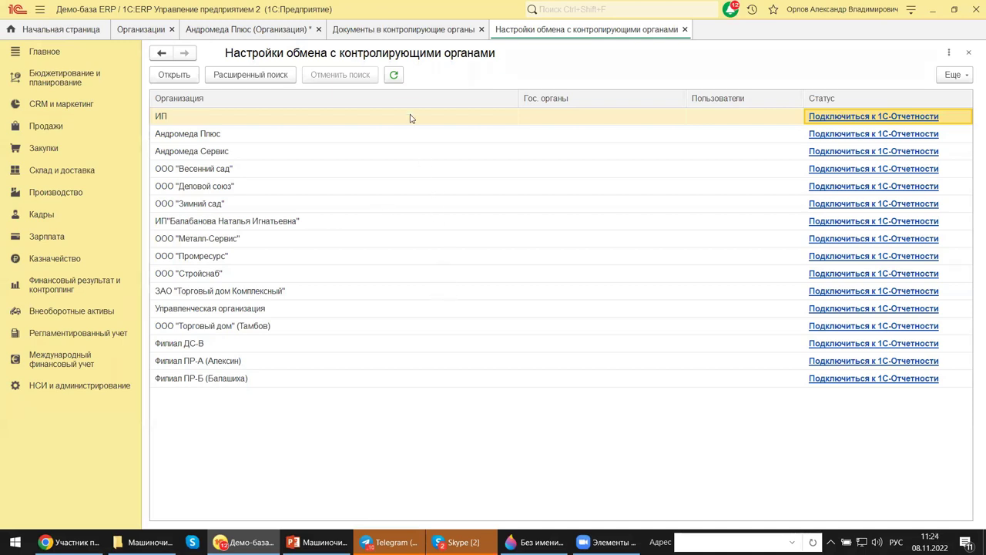
{"action": "left_click", "coordinate": [46, 334]}
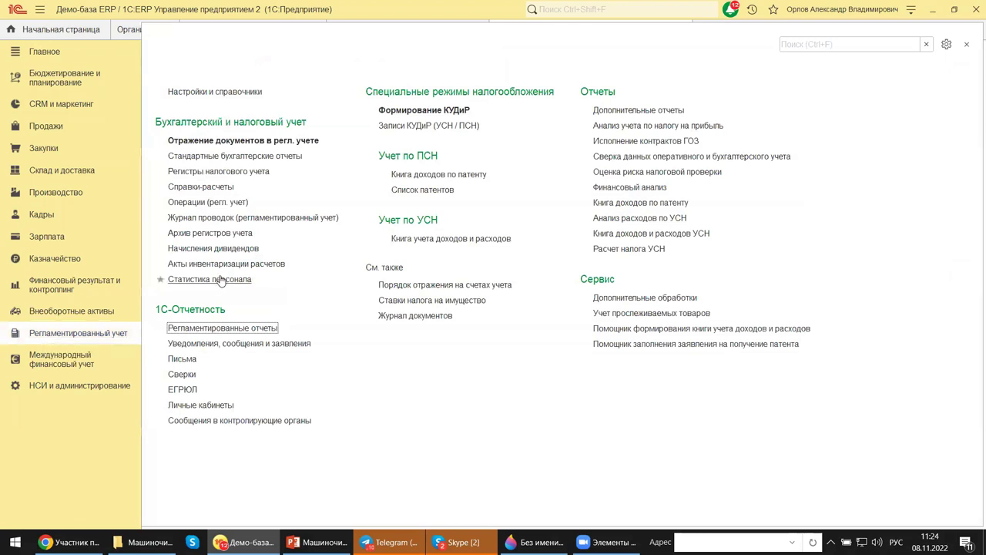
{"action": "left_click", "coordinate": [211, 331]}
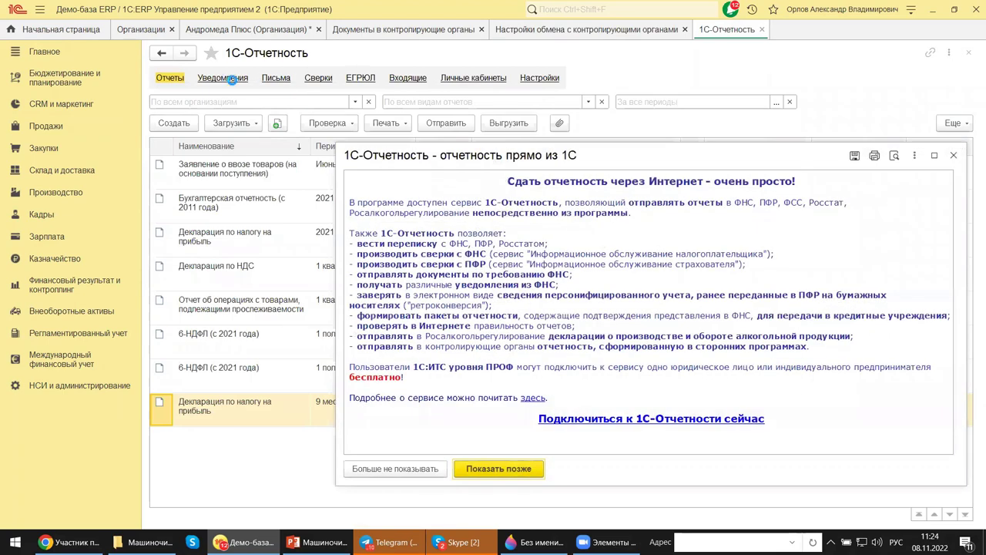
{"action": "left_click", "coordinate": [954, 156]}
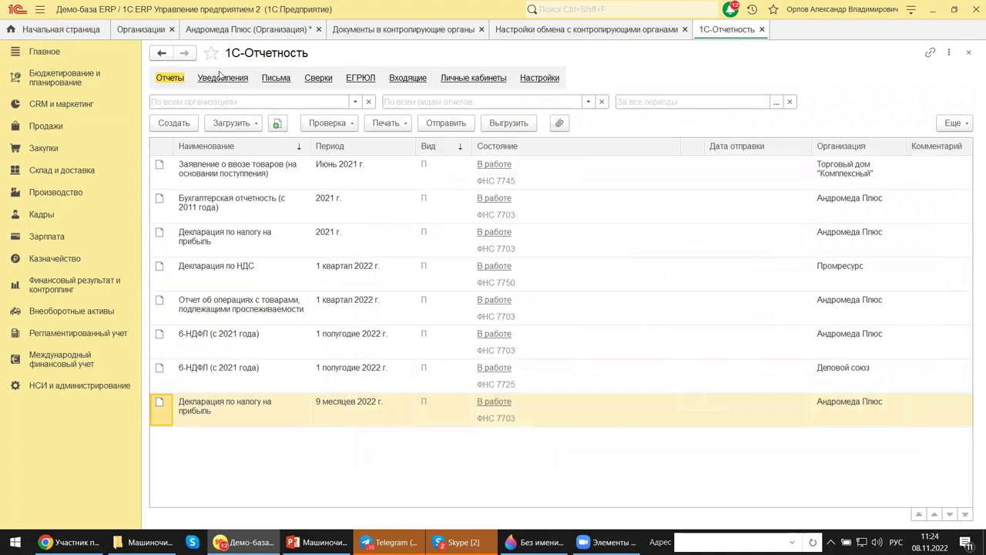
{"action": "left_click", "coordinate": [222, 80]}
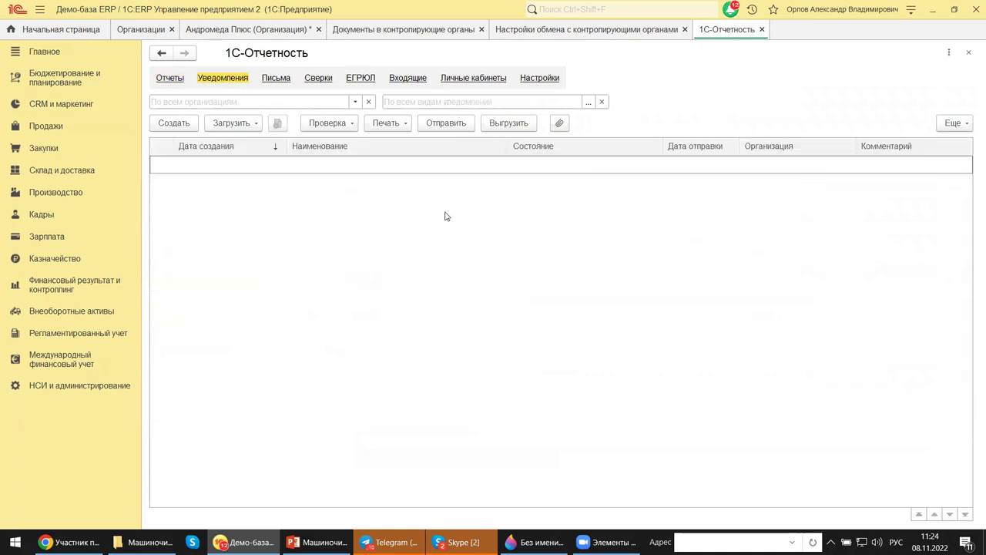
Create a new "Машиночитаемая доверенность (ФНС)" notification for the organization Андромеда Плюс
{"action": "left_click", "coordinate": [168, 124]}
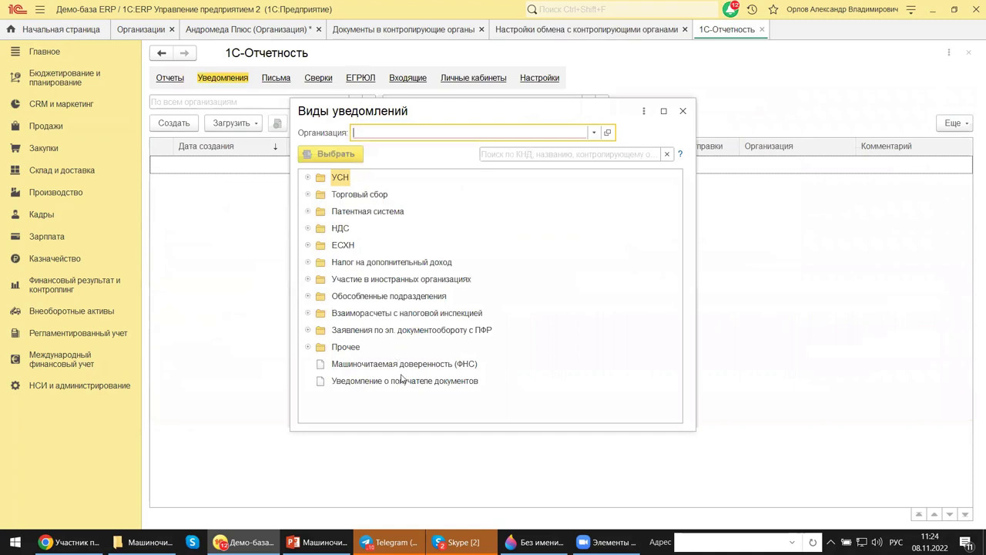
{"action": "left_click", "coordinate": [406, 365]}
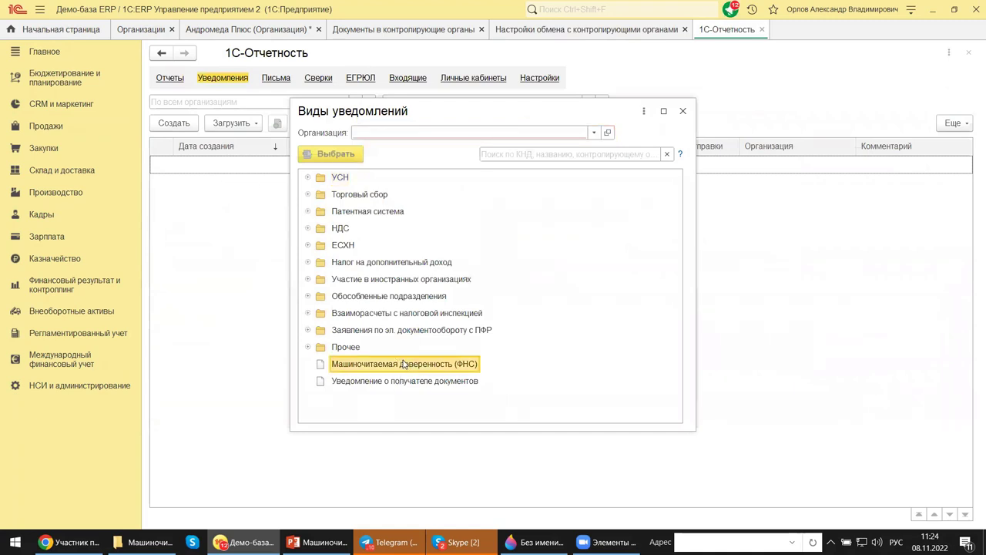
{"action": "left_click", "coordinate": [594, 132]}
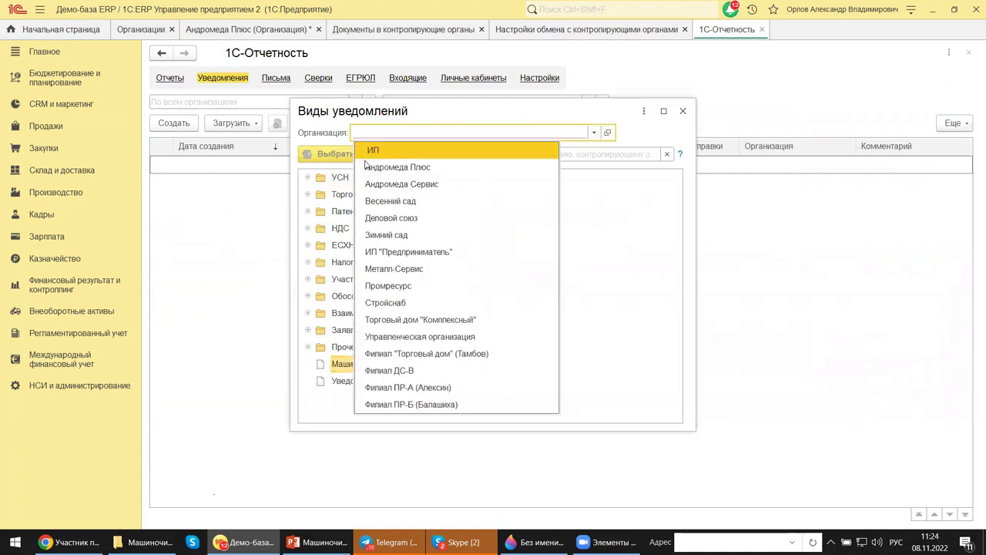
{"action": "left_click", "coordinate": [370, 172]}
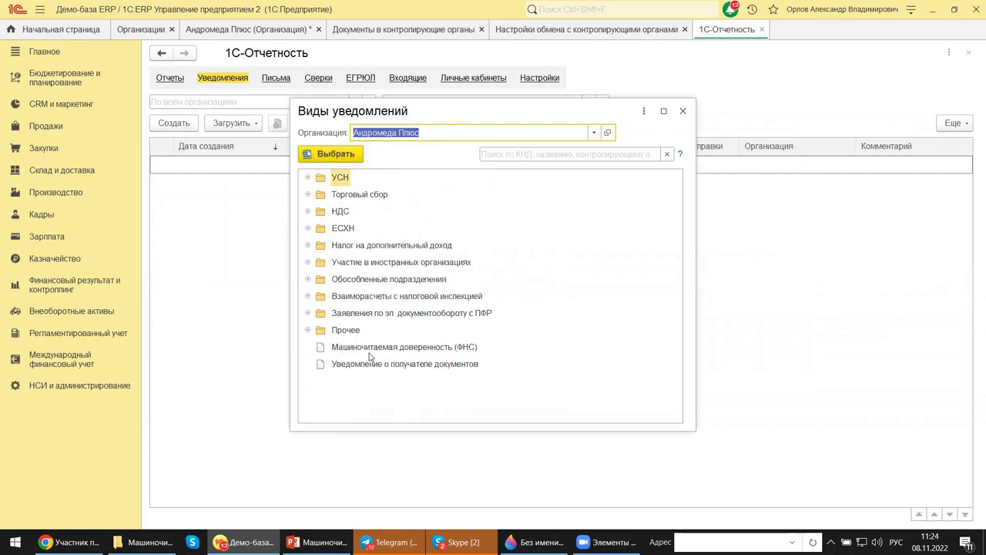
{"action": "left_click", "coordinate": [367, 348]}
{"action": "double_click", "coordinate": [367, 348]}
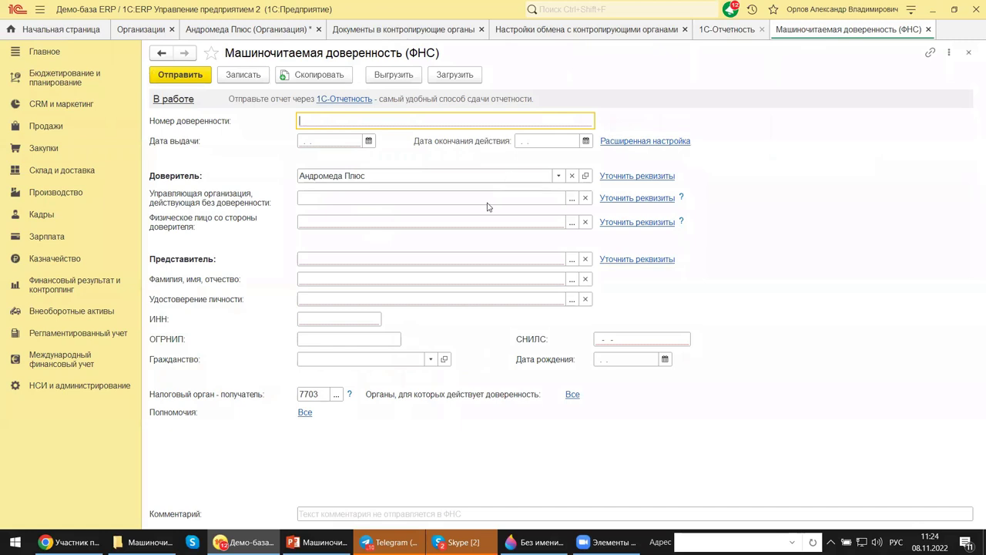
View the representative's powers in the new power of attorney and close the form without saving
{"action": "left_click", "coordinate": [304, 413]}
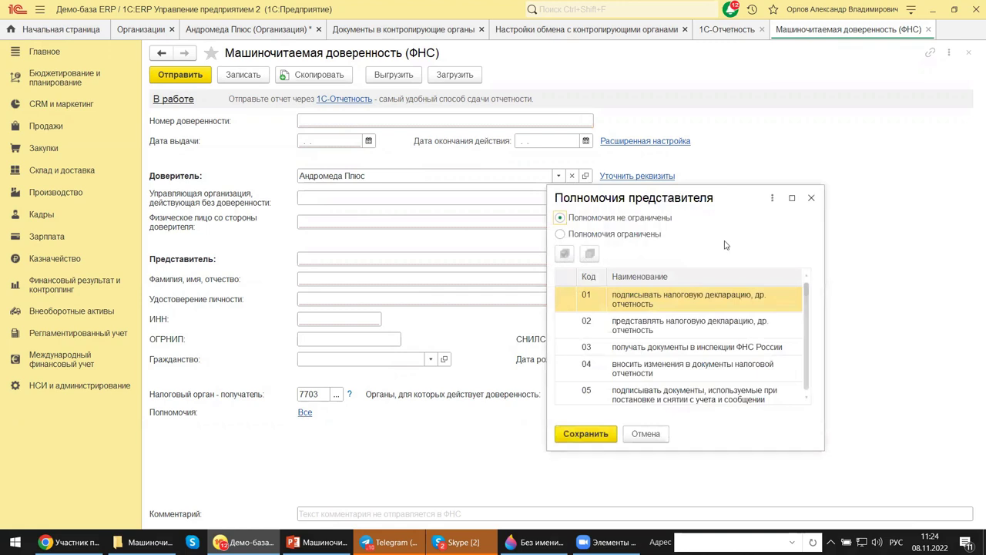
{"action": "left_click", "coordinate": [810, 198]}
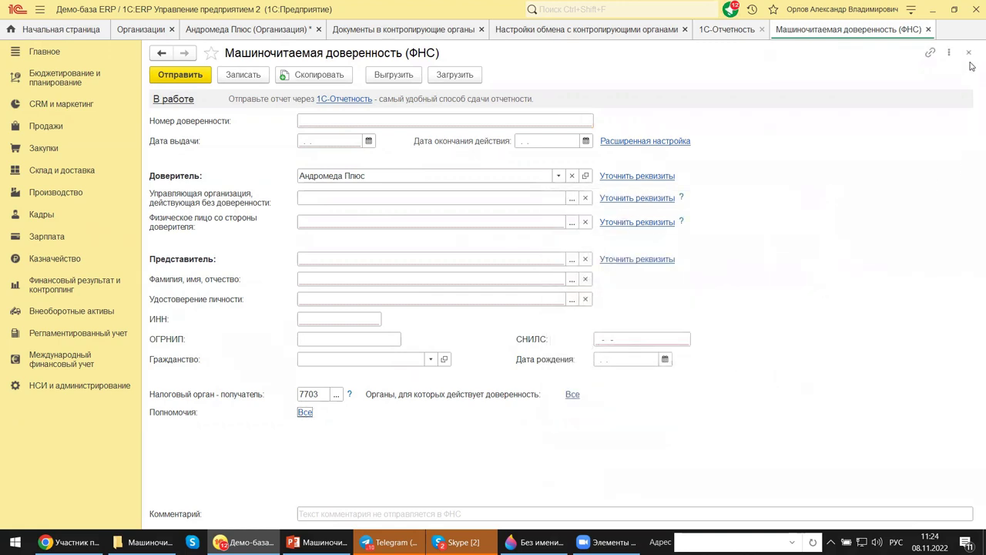
{"action": "left_click", "coordinate": [969, 54]}
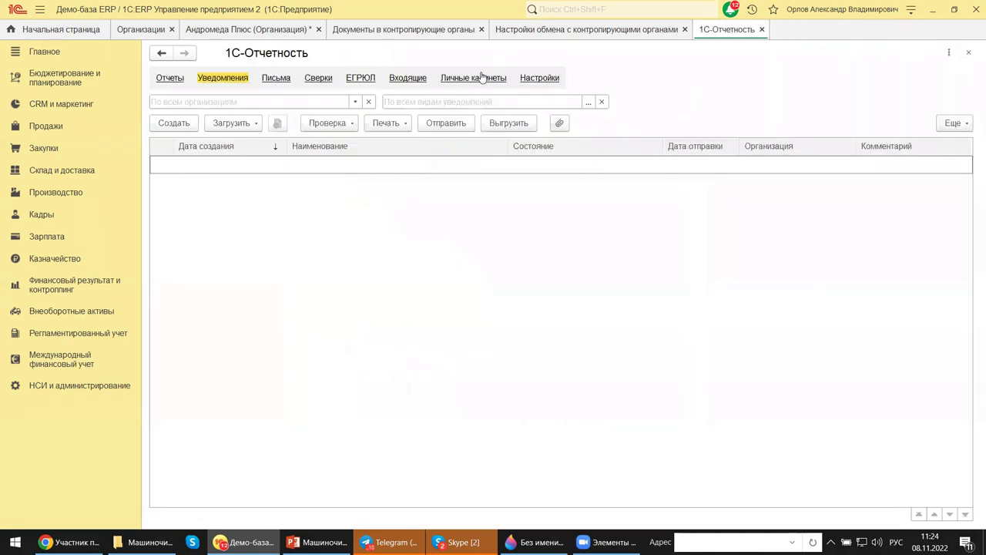
Open "Настройки обмена с контролирующими органами" from the 1С-Отчетность settings
{"action": "left_click", "coordinate": [534, 80]}
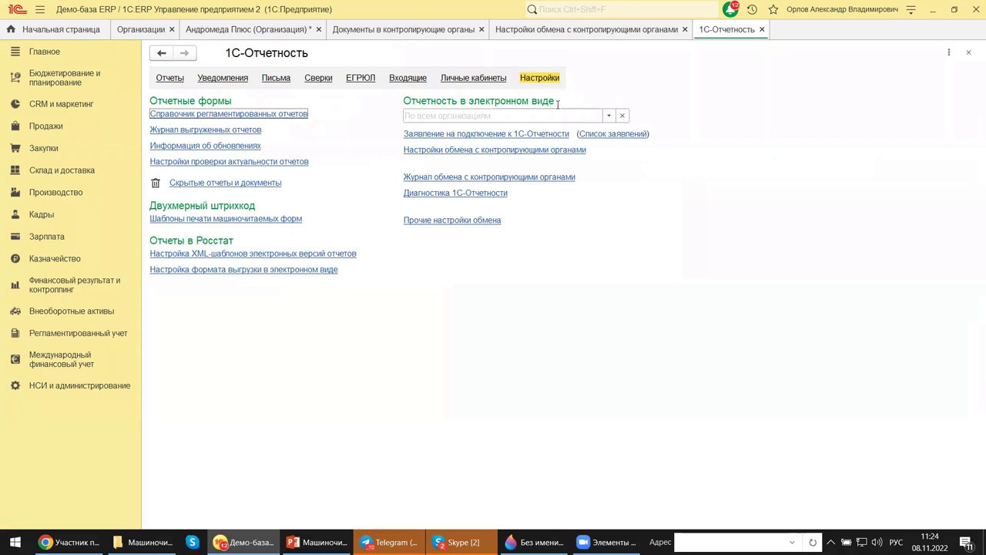
{"action": "left_click", "coordinate": [434, 151]}
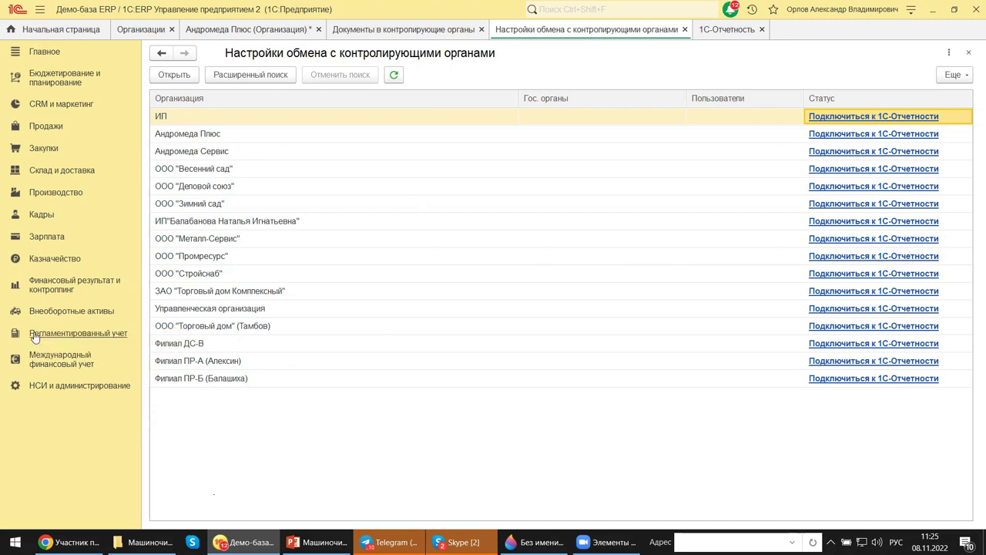
{"action": "left_click", "coordinate": [71, 339]}
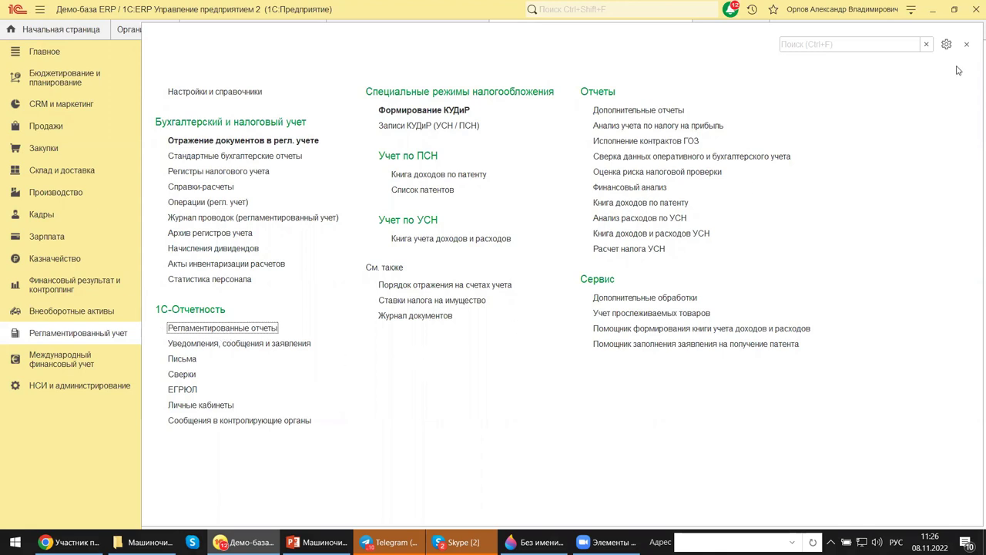
{"action": "left_click", "coordinate": [969, 44]}
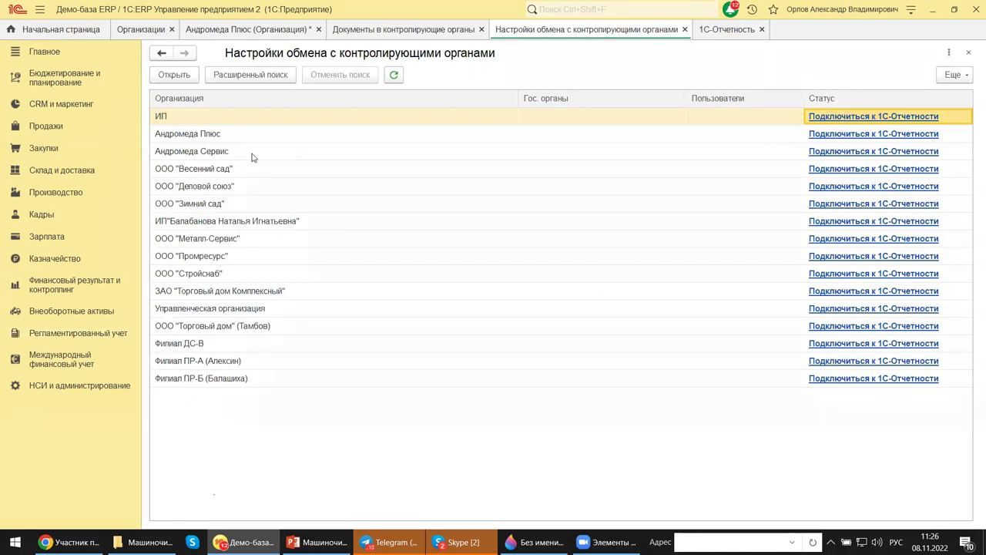
Examine the 1С-Отчетность connection requirements for Андромеда Плюс, close the exchange settings and switch to the PowerPoint presentation
{"action": "left_click", "coordinate": [845, 136]}
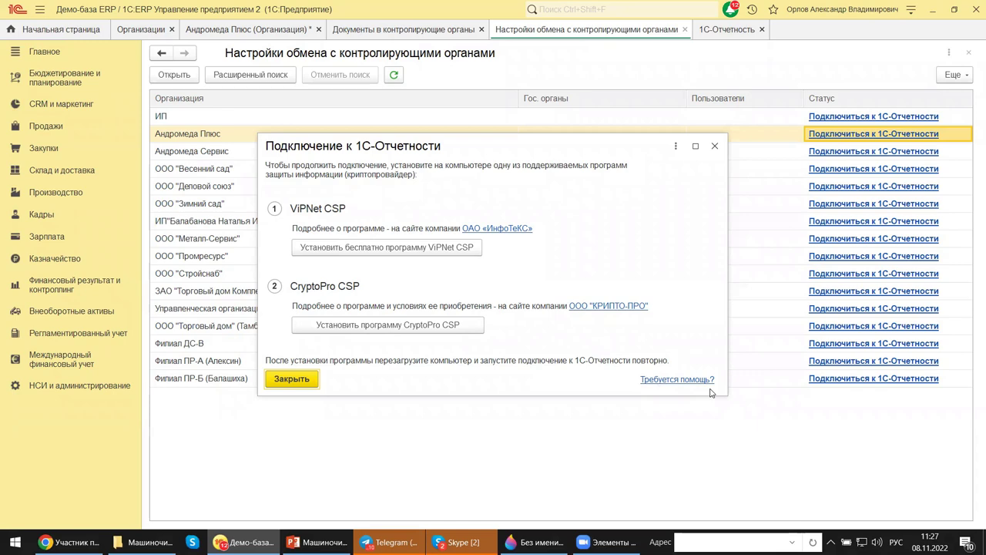
{"action": "left_click", "coordinate": [714, 146]}
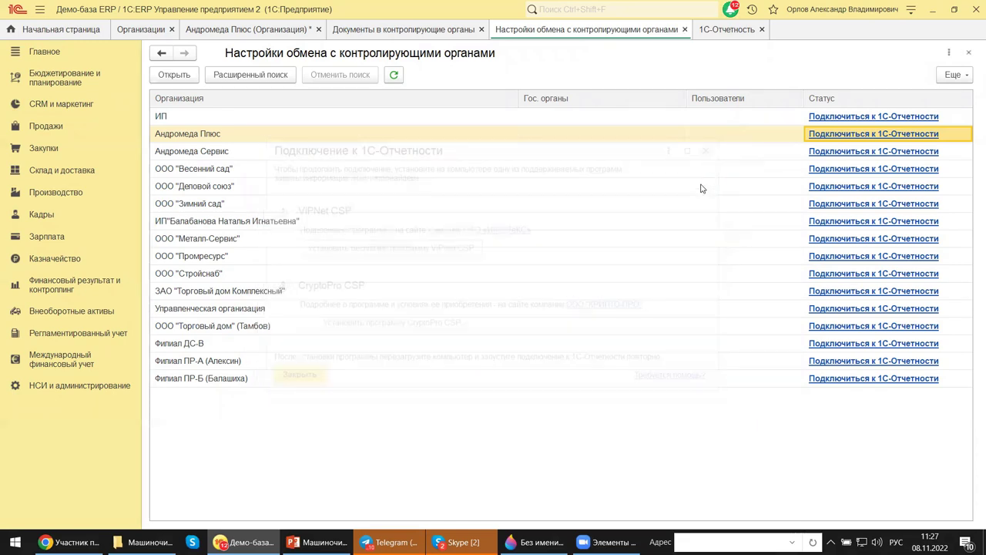
{"action": "left_click", "coordinate": [969, 52]}
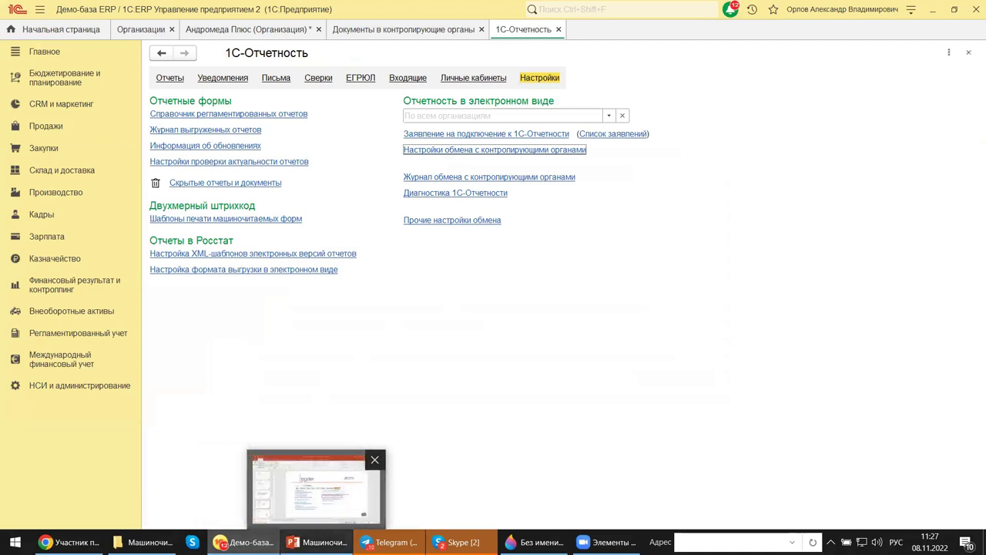
{"action": "left_click", "coordinate": [316, 543]}
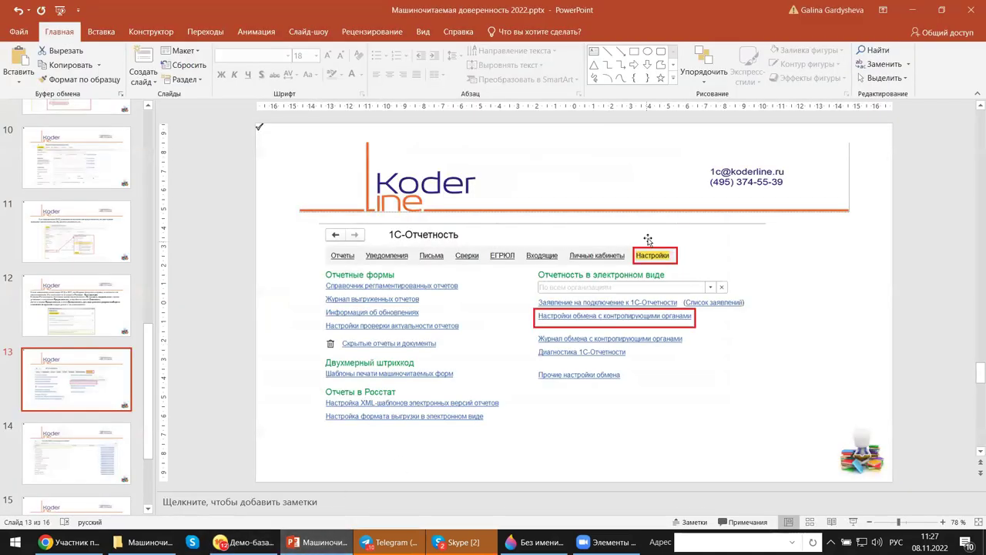
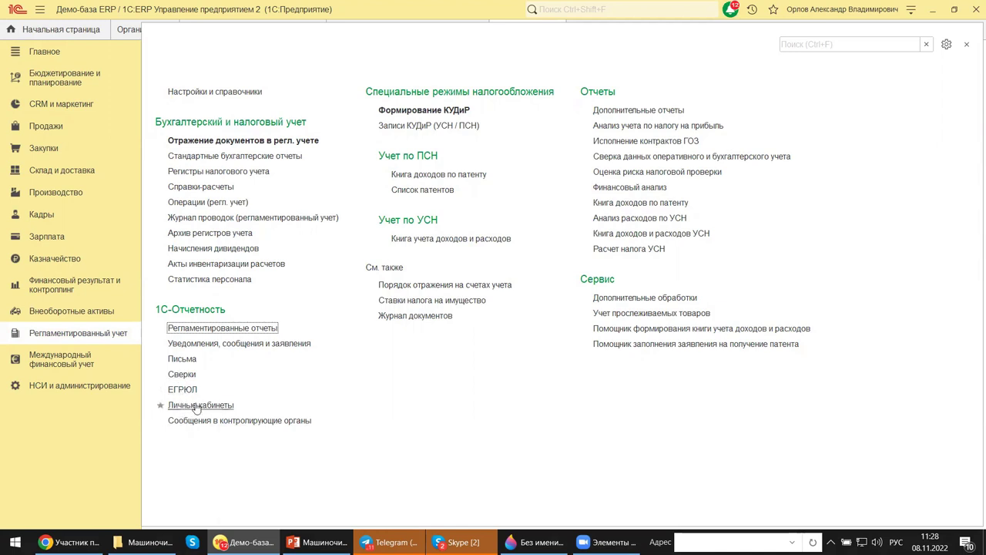
Open the regulated reports list, start a new report and review the favourite and full report types, including the Бухгалтерская отчетность group
{"action": "left_click", "coordinate": [219, 330]}
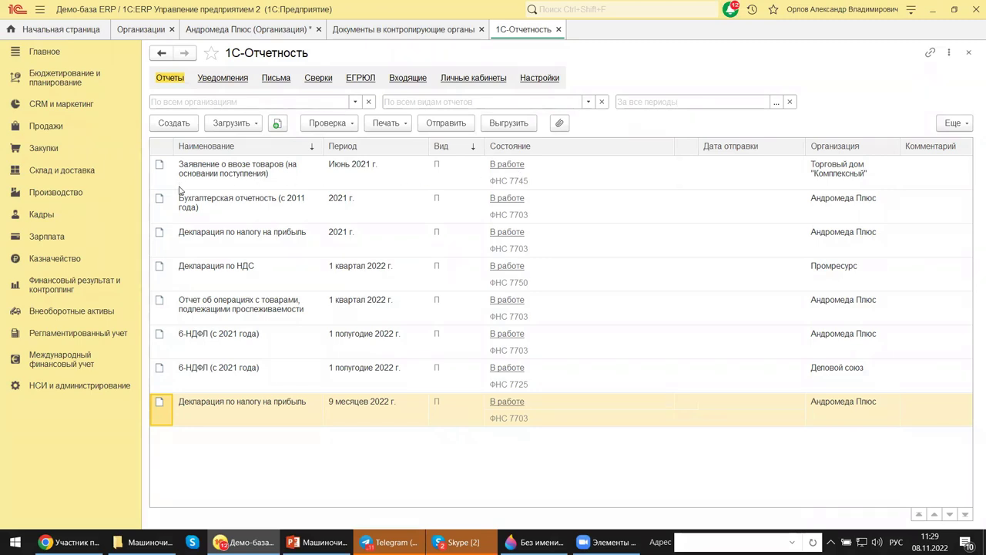
{"action": "left_click", "coordinate": [169, 123]}
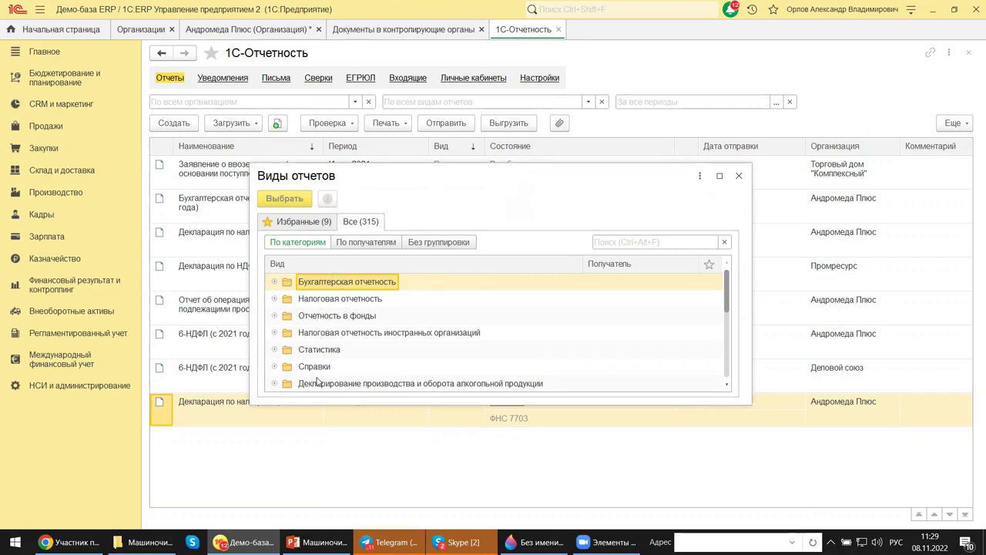
{"action": "left_click", "coordinate": [292, 222]}
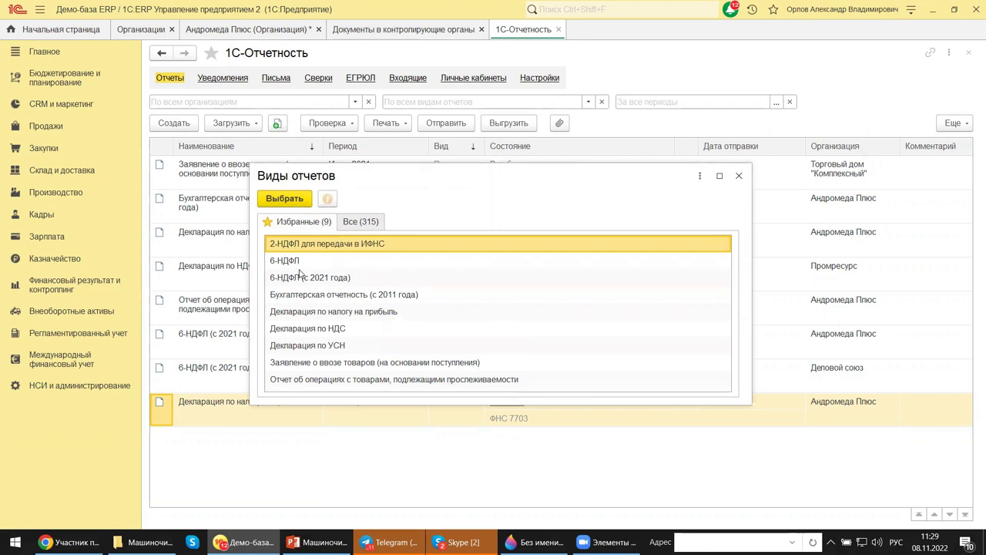
{"action": "left_click", "coordinate": [378, 222]}
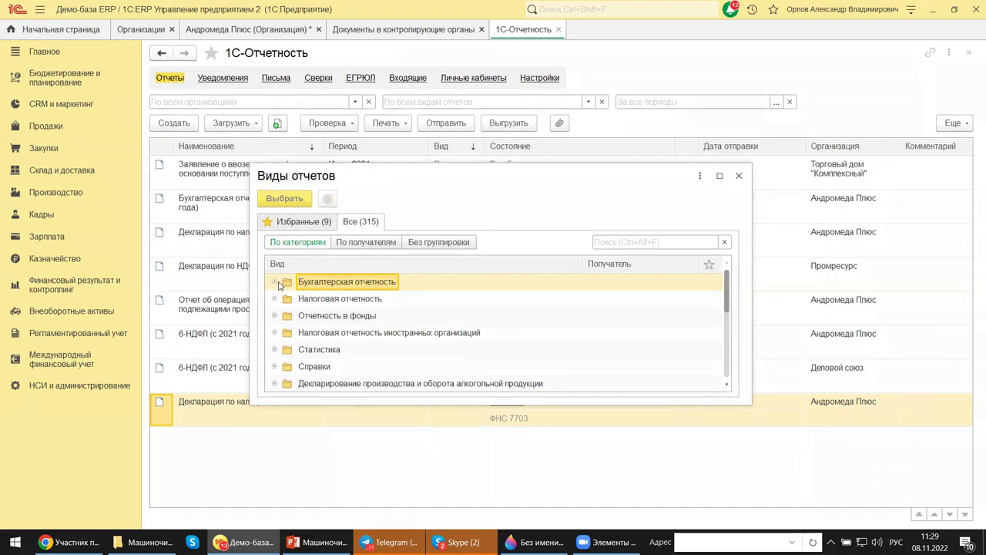
{"action": "left_click", "coordinate": [278, 283]}
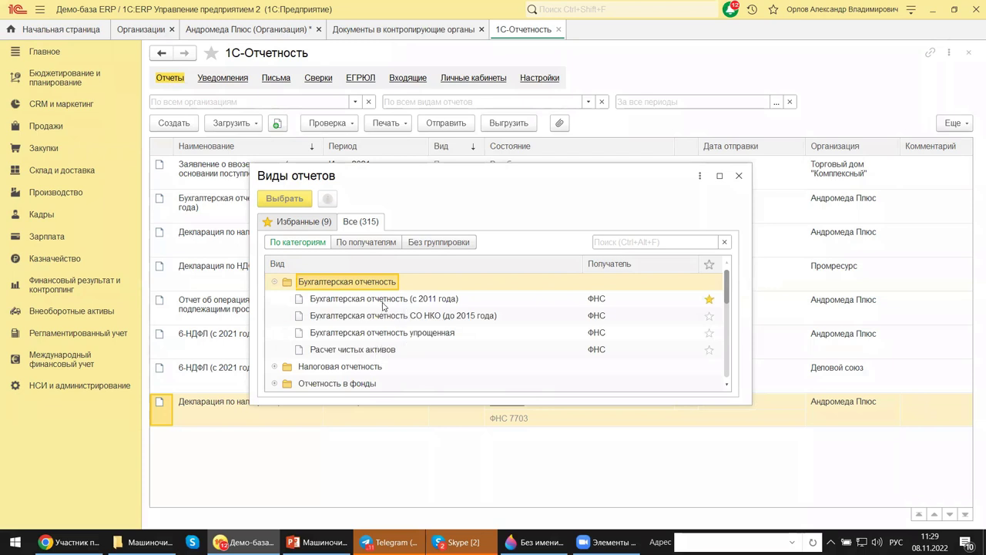
Open the "Расчет чистых активов" report form, choose Андромеда Сервис as the organization and close it without creating the report
{"action": "left_click", "coordinate": [323, 351]}
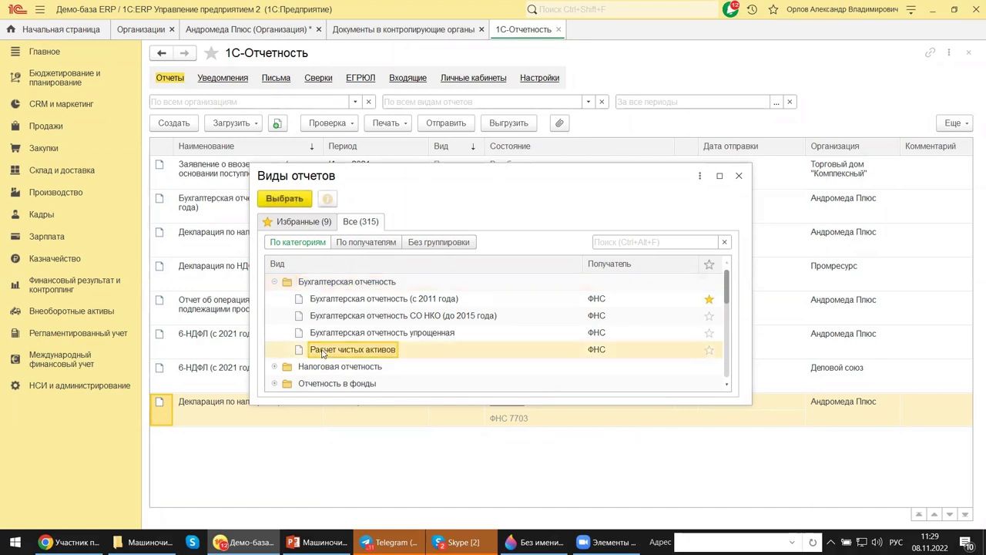
{"action": "key", "text": "Escape"}
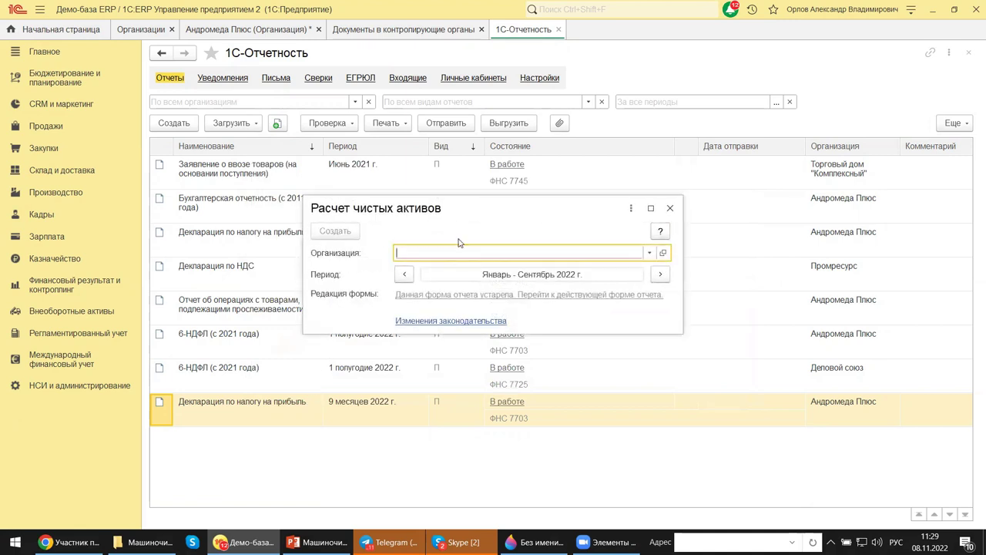
{"action": "left_click", "coordinate": [649, 253]}
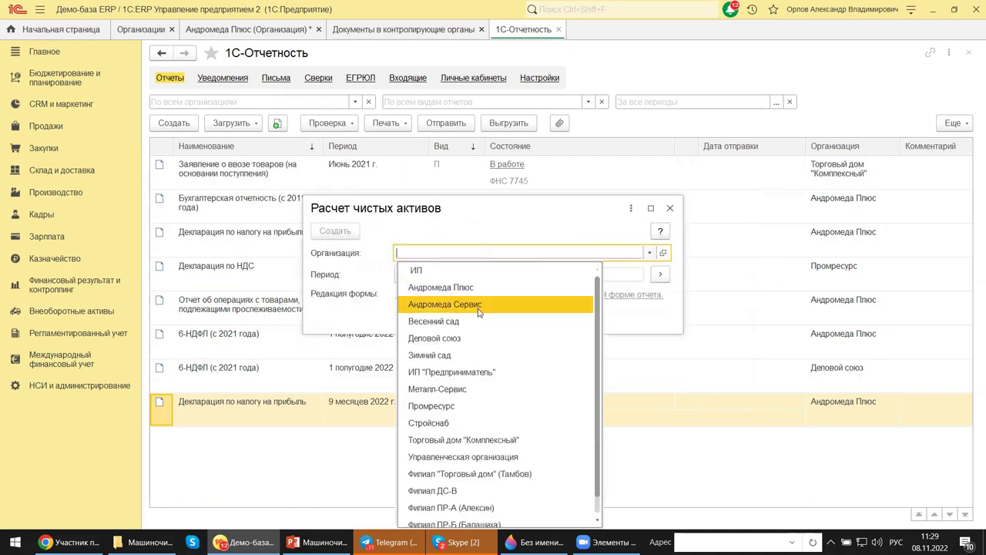
{"action": "left_click", "coordinate": [477, 310]}
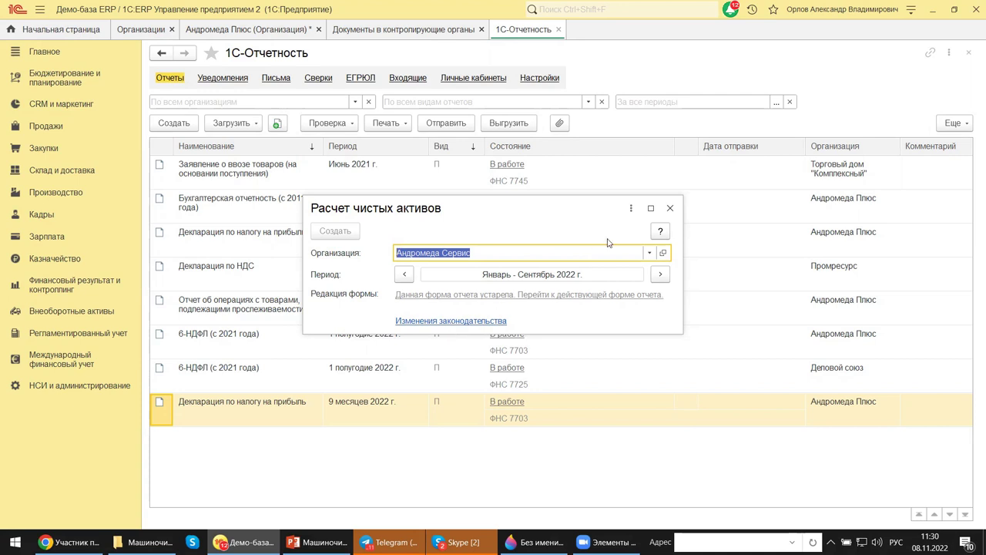
{"action": "left_click", "coordinate": [670, 210]}
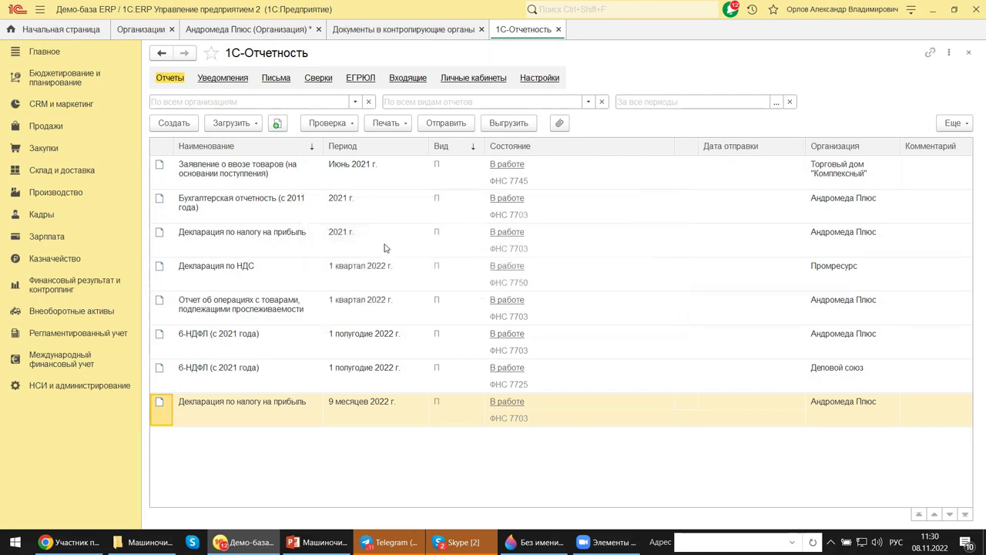
Open the notification types for a new notification and review the organization choices and the УСН and Патентная система groups
{"action": "left_click", "coordinate": [234, 80]}
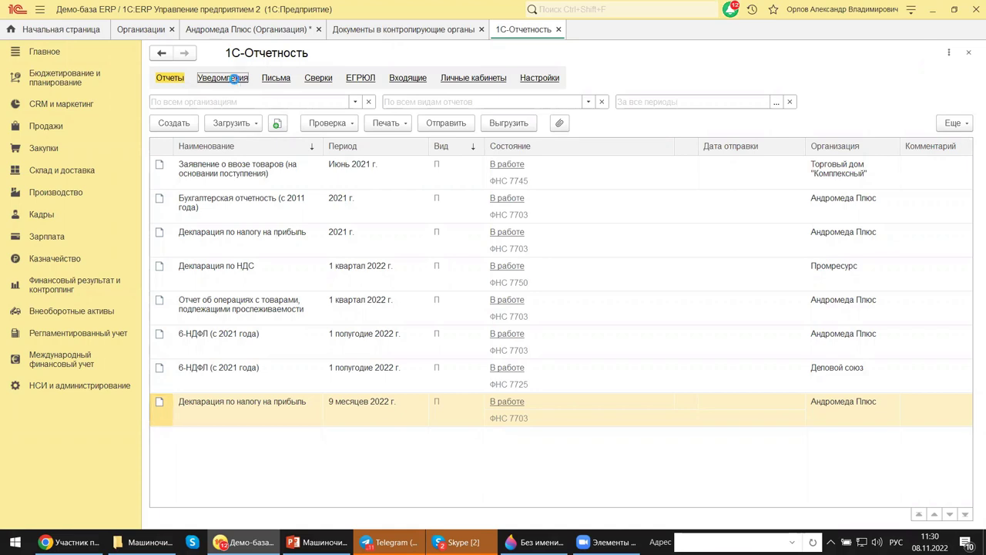
{"action": "left_click", "coordinate": [181, 122]}
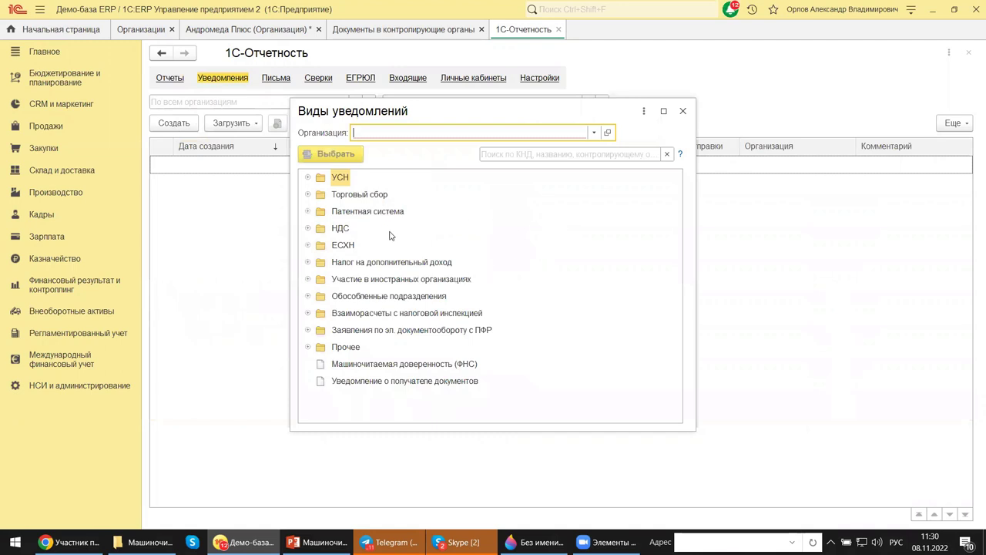
{"action": "left_click", "coordinate": [309, 178]}
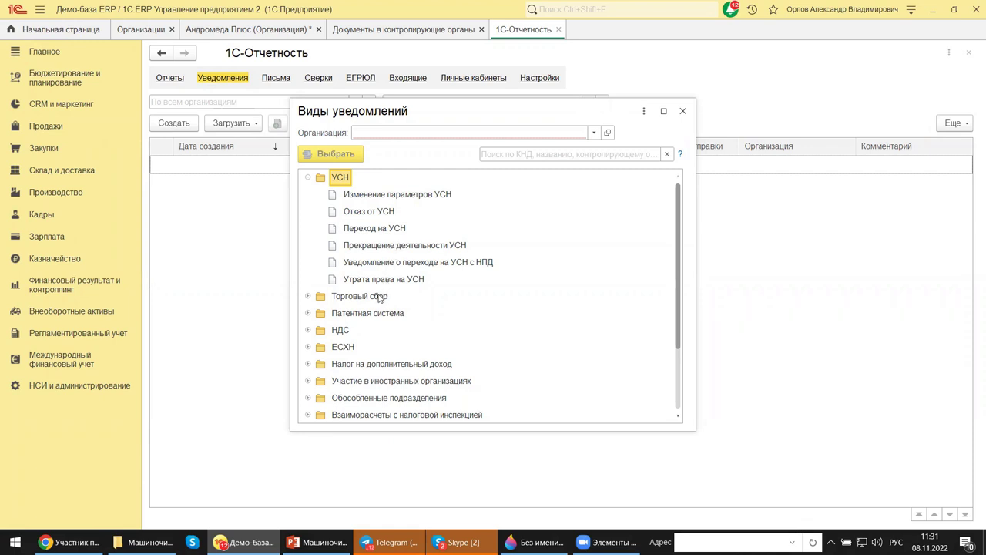
{"action": "left_click", "coordinate": [594, 132]}
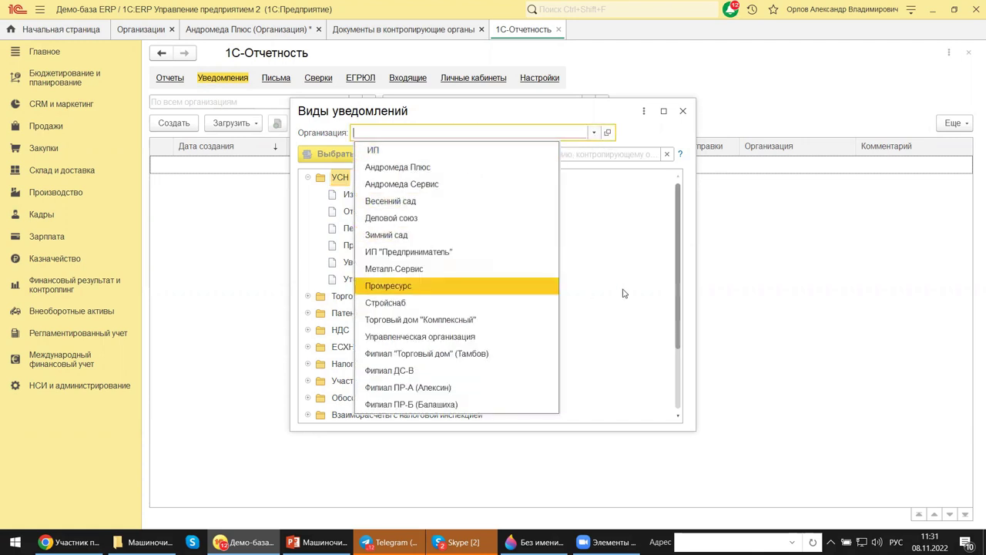
{"action": "key", "text": "Escape"}
{"action": "scroll", "coordinate": [396, 341], "scroll_direction": "down", "scroll_amount": 2}
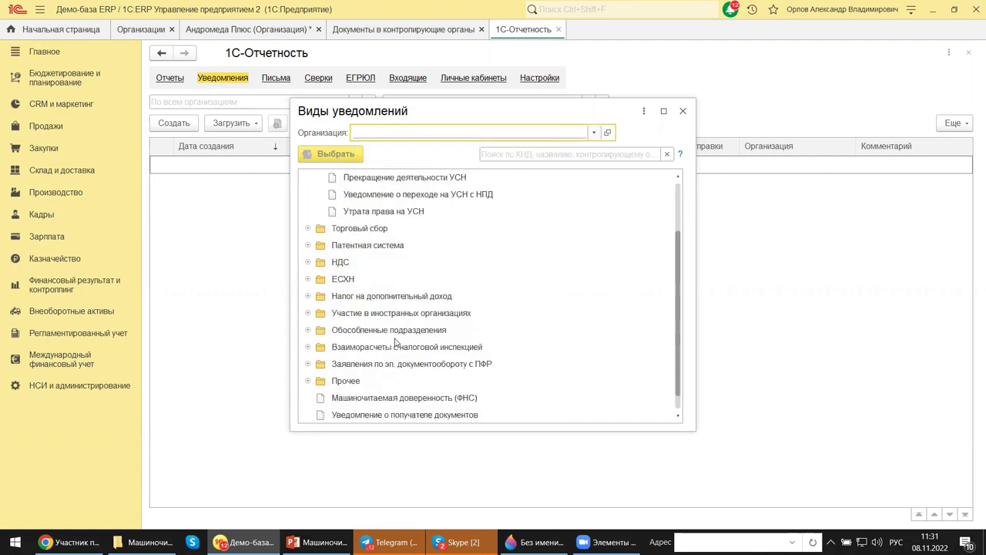
{"action": "left_click", "coordinate": [307, 245]}
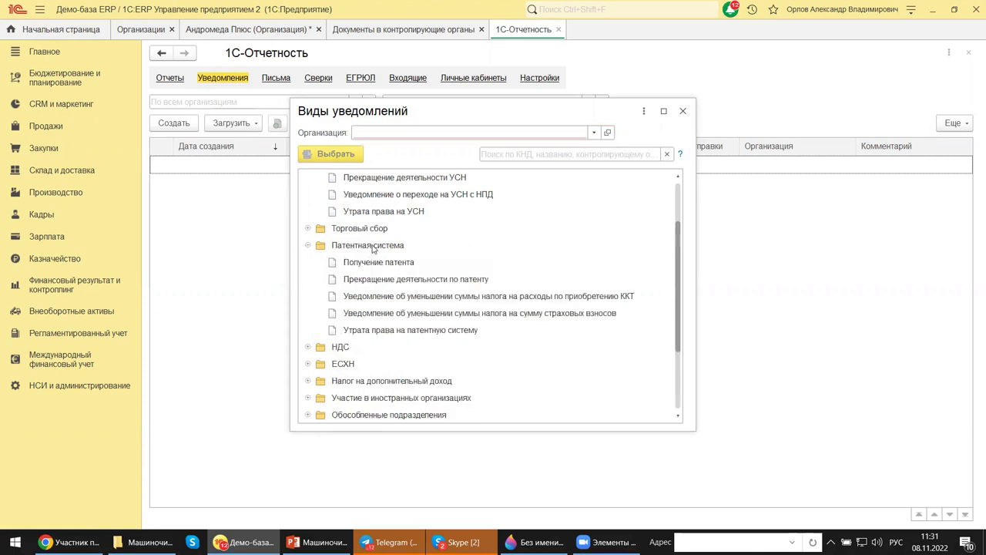
Examine the remaining notification types, including "Машиночитаемая доверенность (ФНС)" and the Прочее group, and close the selection without choosing one
{"action": "scroll", "coordinate": [320, 373], "scroll_direction": "down", "scroll_amount": 2}
{"action": "scroll", "coordinate": [320, 373], "scroll_direction": "down", "scroll_amount": 2}
{"action": "left_click", "coordinate": [318, 371]}
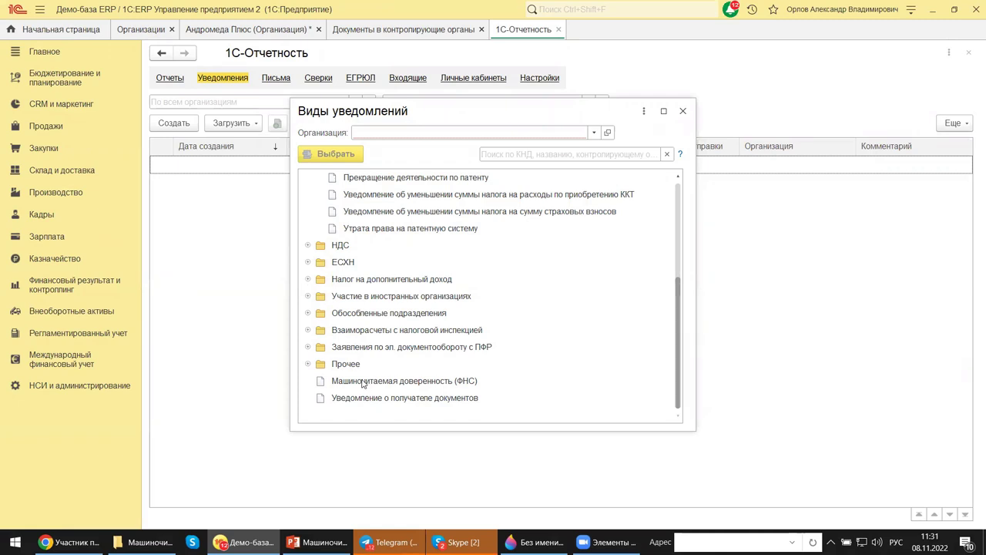
{"action": "left_click", "coordinate": [363, 383]}
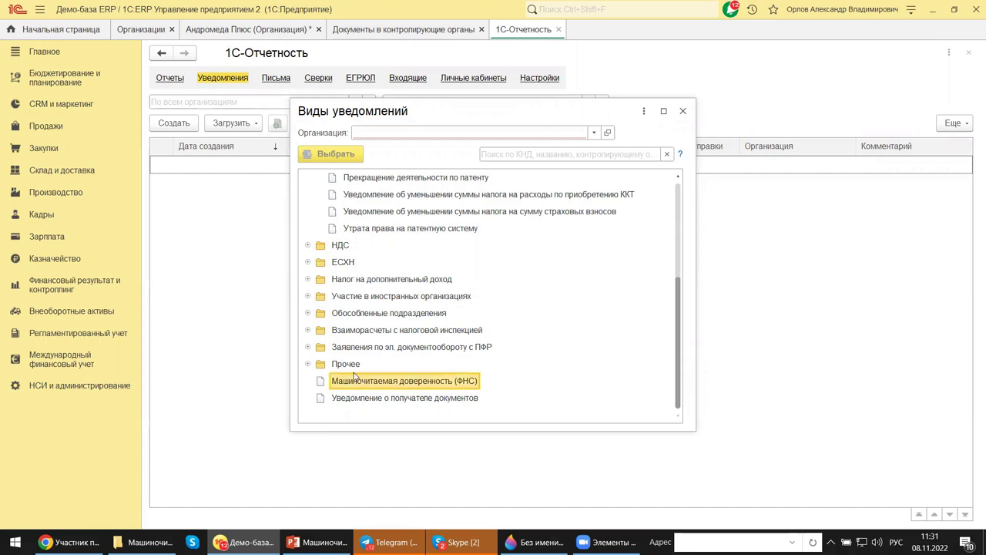
{"action": "left_click", "coordinate": [307, 364]}
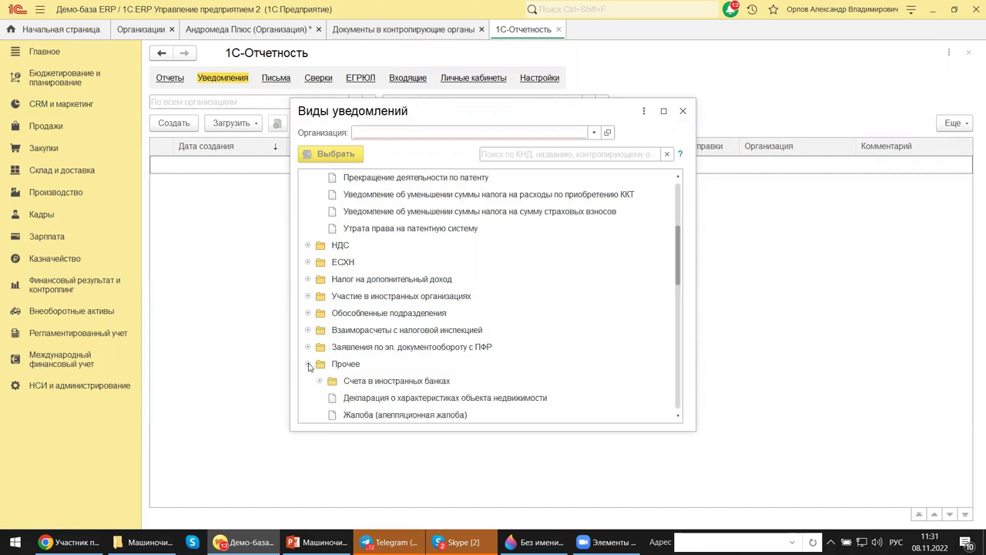
{"action": "scroll", "coordinate": [551, 351], "scroll_direction": "down", "scroll_amount": 5}
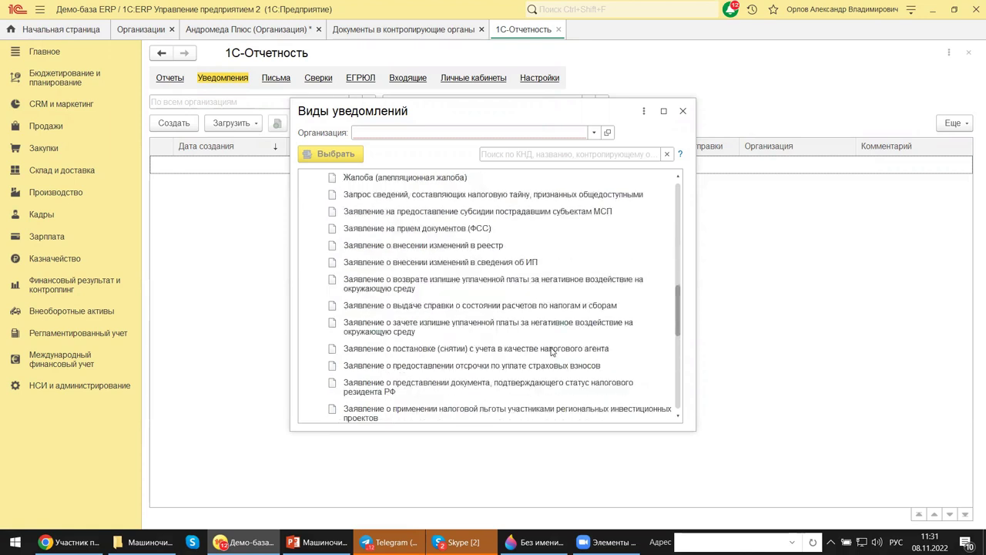
{"action": "left_click", "coordinate": [507, 263]}
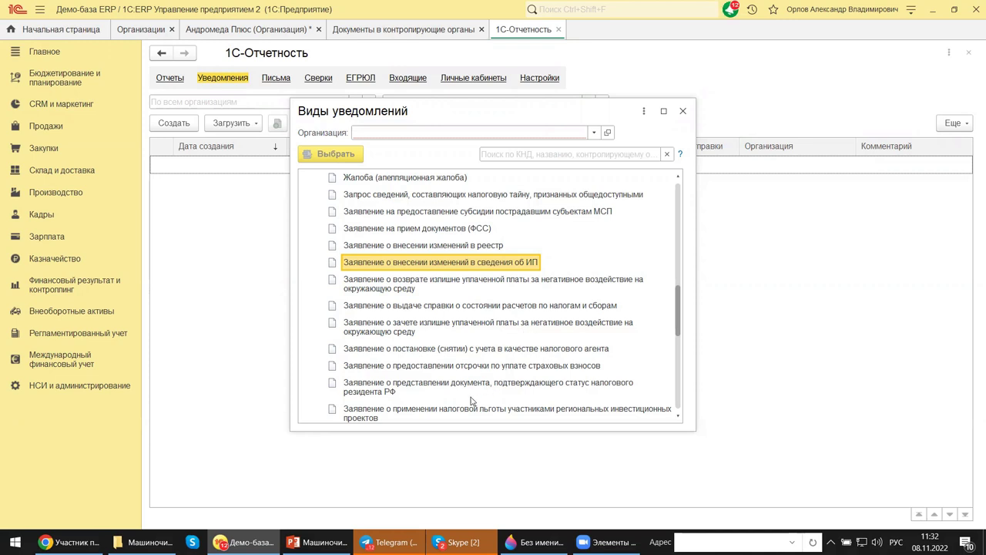
{"action": "left_click", "coordinate": [683, 112]}
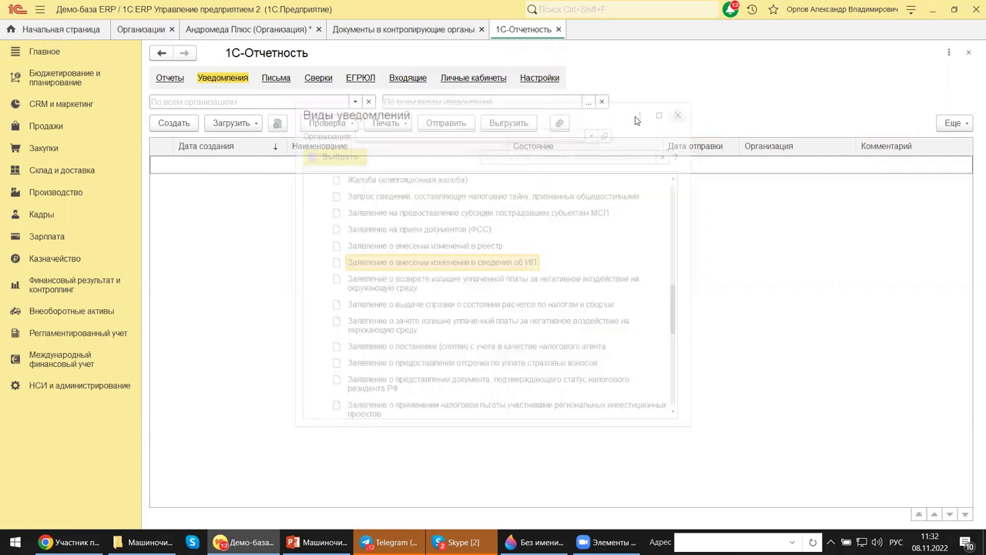
View the Письма section, then the Сверки section and its available reconciliation request types
{"action": "left_click", "coordinate": [282, 84]}
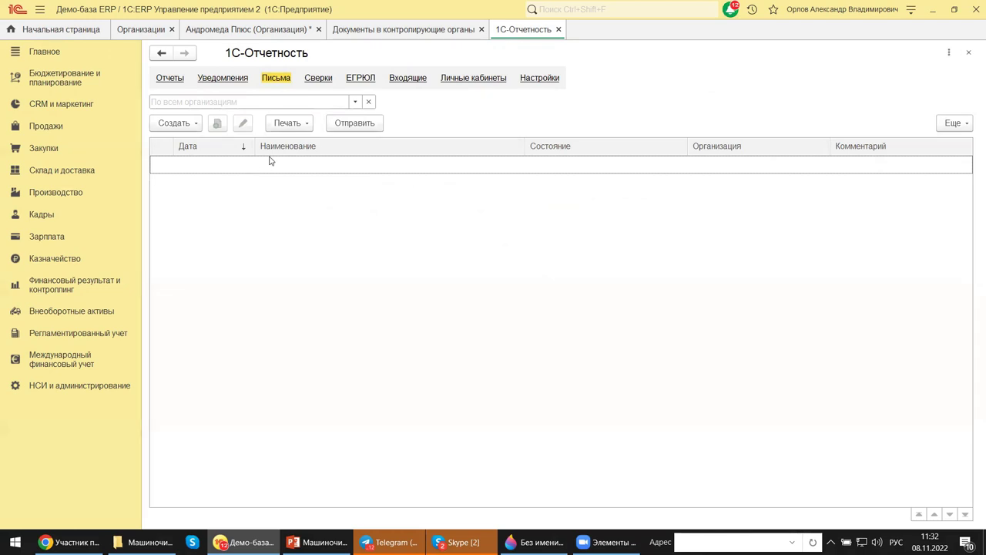
{"action": "left_click", "coordinate": [319, 78]}
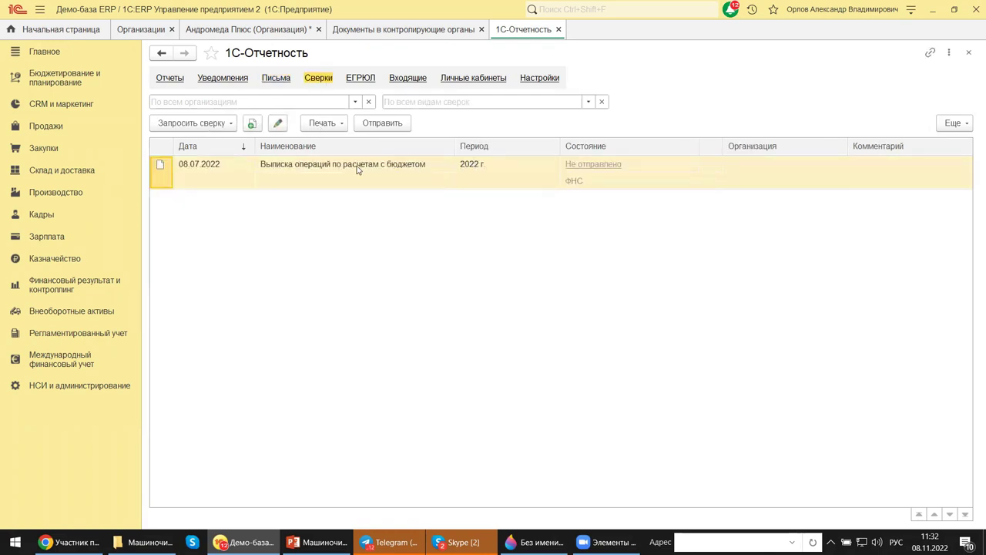
{"action": "left_click", "coordinate": [230, 124]}
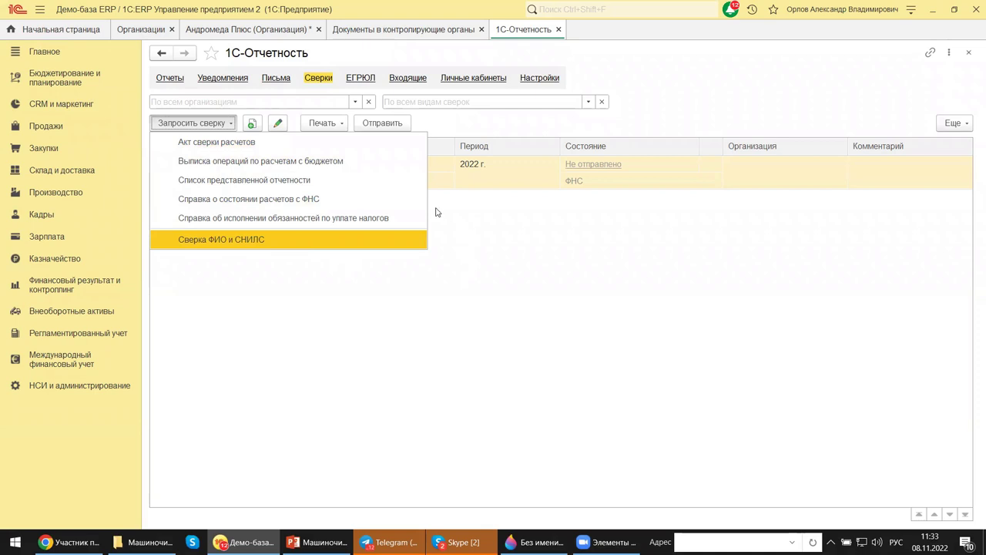
Filter the ЕГРЮЛ section by the organization Андромеда Сервис, open a new extract request and close it without sending
{"action": "left_click", "coordinate": [360, 81]}
{"action": "left_click", "coordinate": [360, 81]}
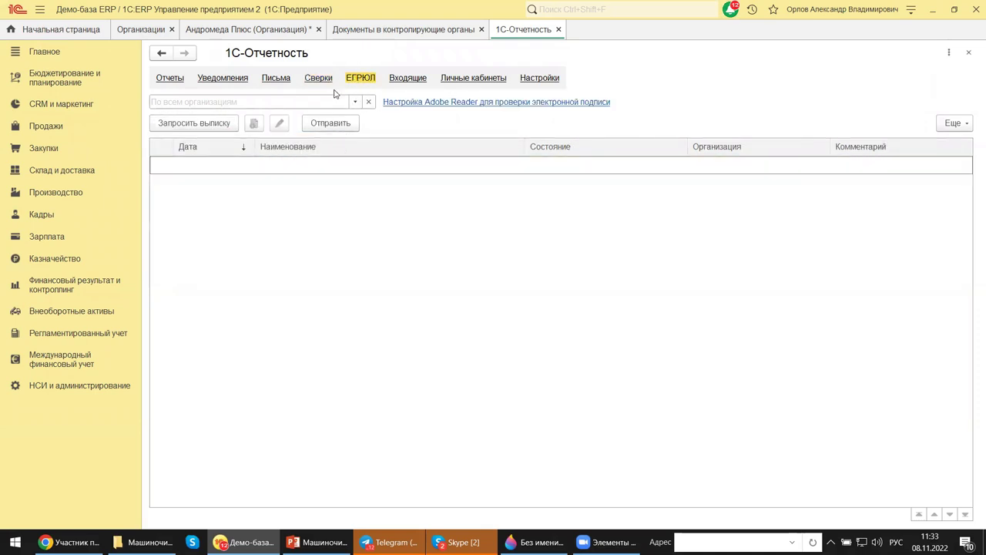
{"action": "left_click", "coordinate": [354, 101]}
{"action": "left_click", "coordinate": [293, 155]}
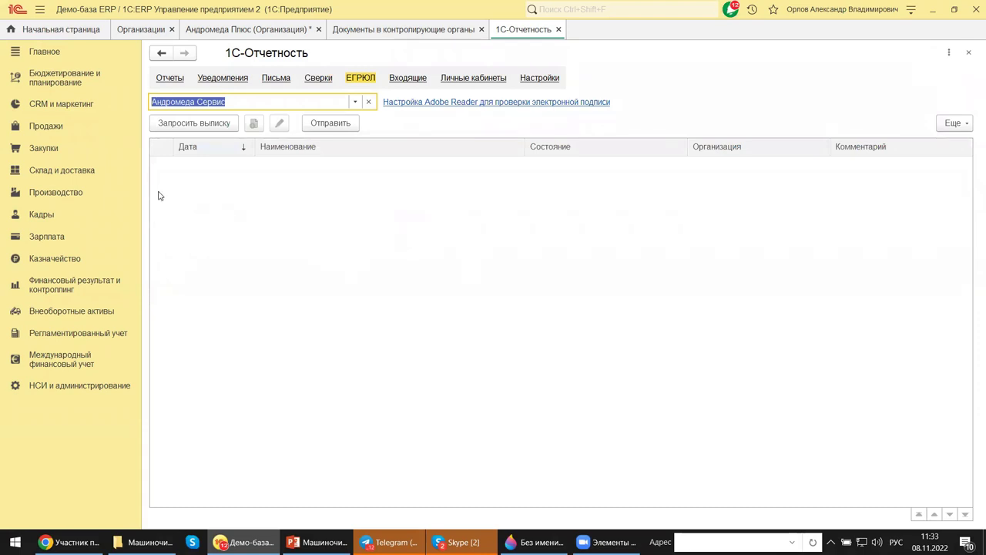
{"action": "left_click", "coordinate": [185, 128]}
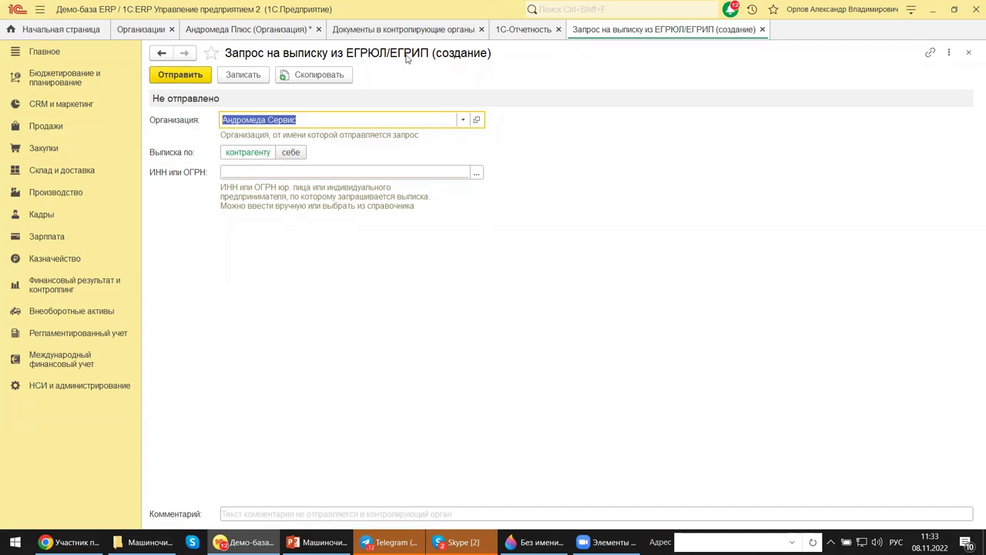
{"action": "left_click", "coordinate": [969, 51]}
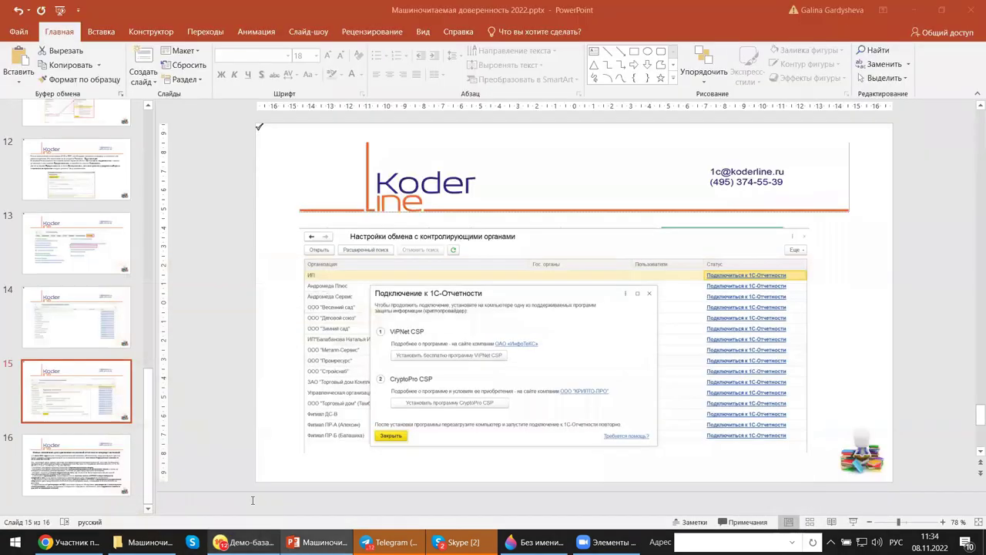
Switch to the PowerPoint presentation and display slide 16 on the new grounds for treating tax reporting as not submitted
{"action": "left_click", "coordinate": [316, 542]}
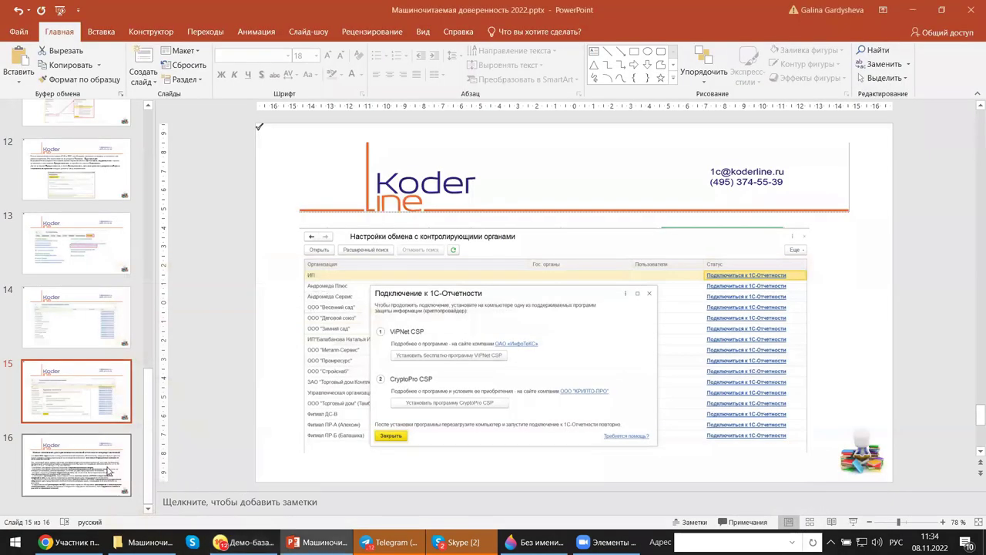
{"action": "left_click", "coordinate": [98, 477]}
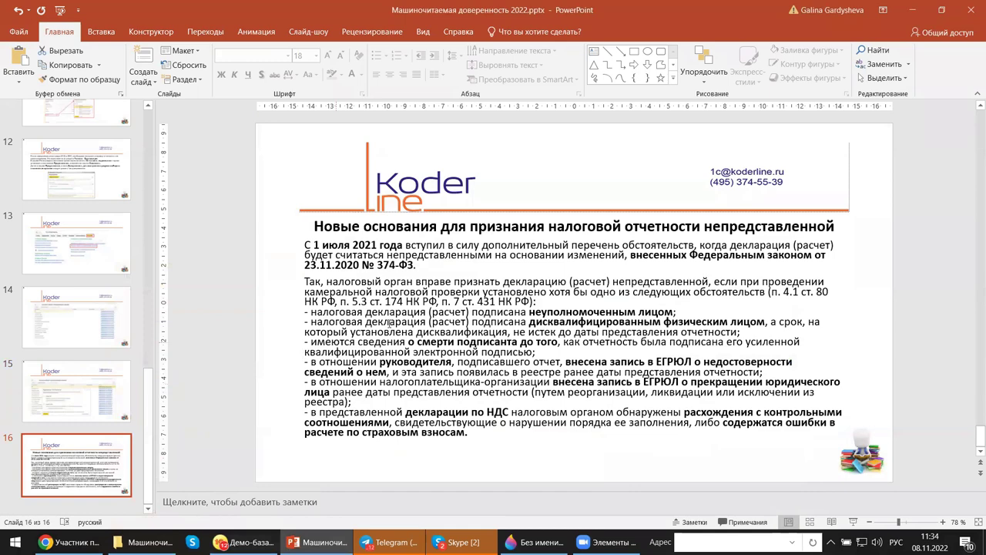
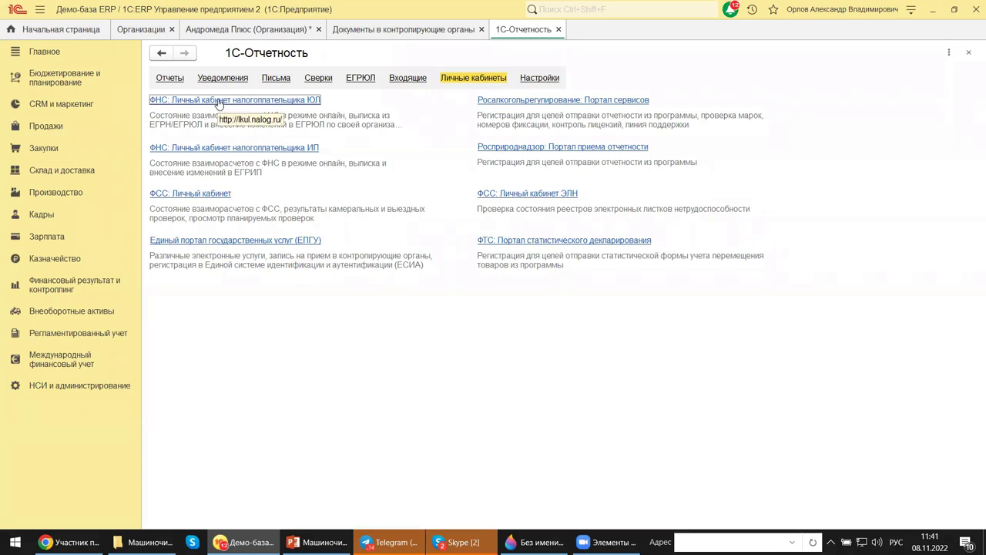
Open "ФНС: Личный кабинет налогоплательщика ИП" from 1С-Отчетность and look over its login page in the browser
{"action": "left_click", "coordinate": [228, 149]}
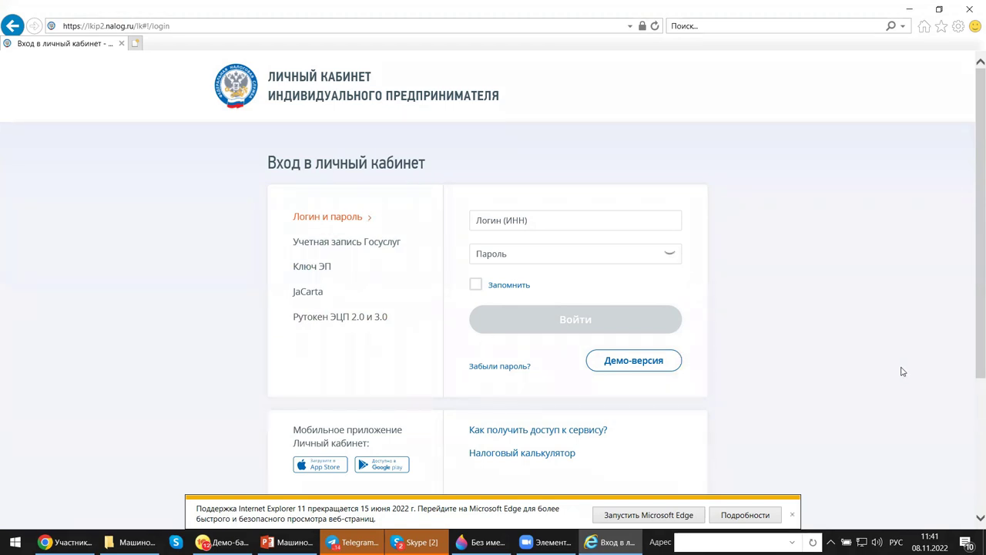
{"action": "scroll", "coordinate": [903, 371], "scroll_direction": "down", "scroll_amount": 3}
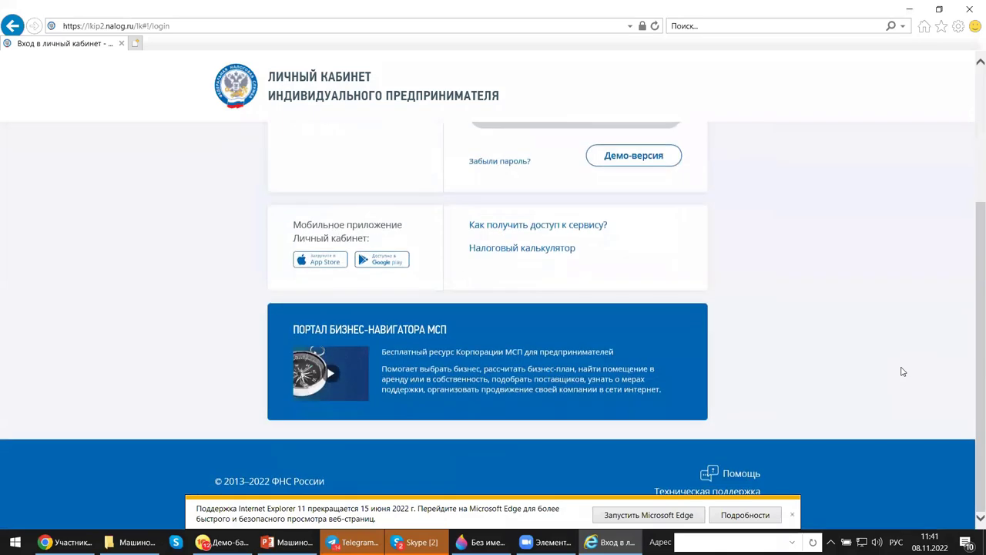
{"action": "scroll", "coordinate": [902, 371], "scroll_direction": "up", "scroll_amount": 3}
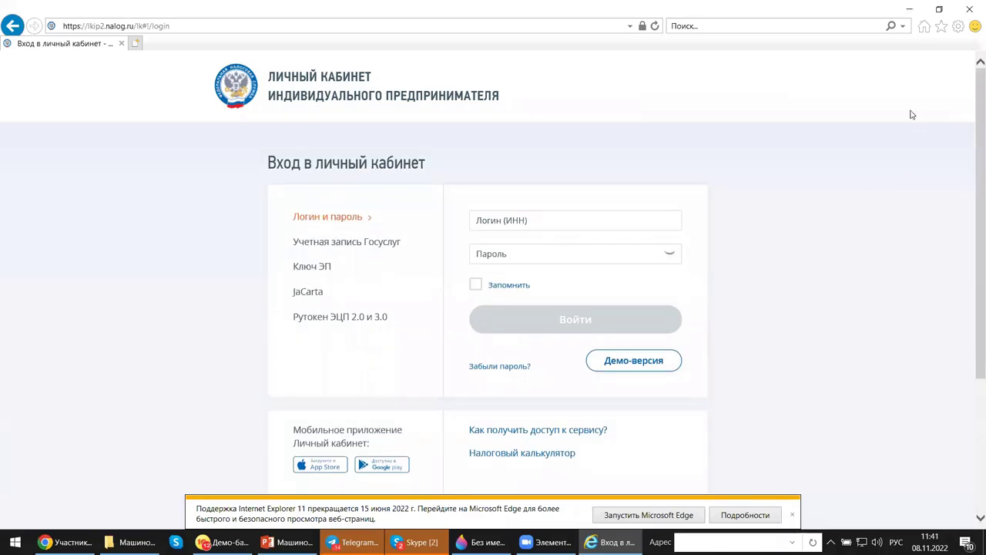
Close the login page, open "ФТС: Портал статистического декларирования" in the browser, and return to 1С-Отчетность
{"action": "left_click", "coordinate": [970, 10]}
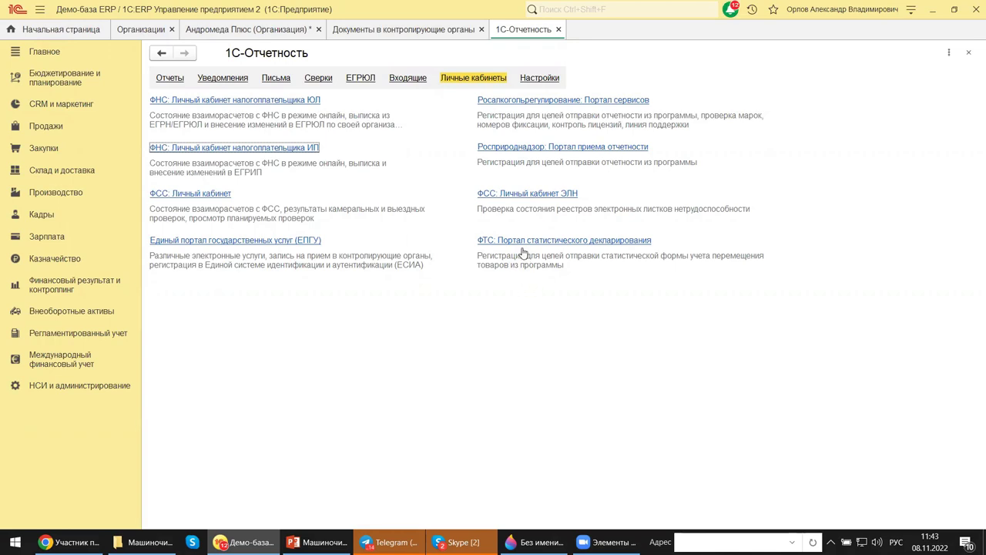
{"action": "left_click", "coordinate": [521, 240]}
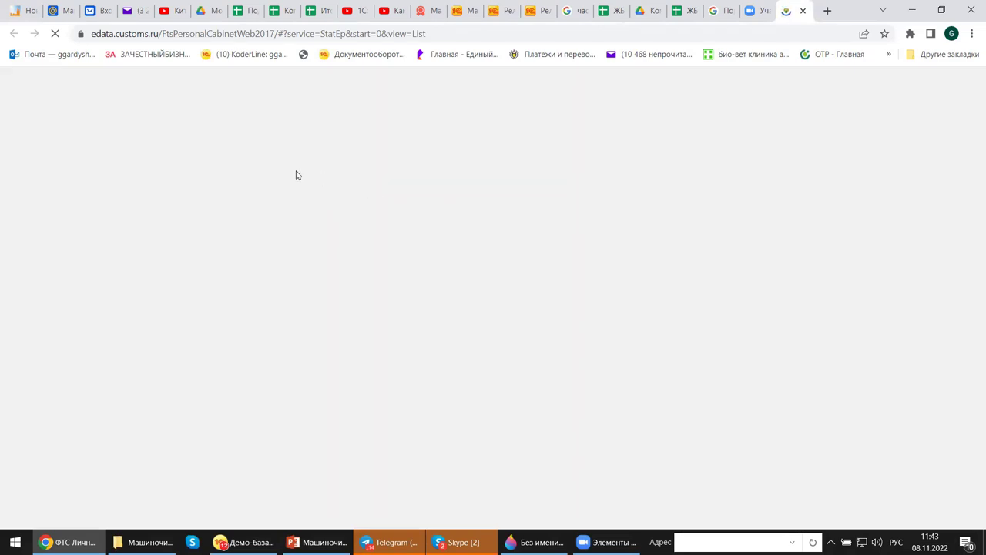
{"action": "mouse_move", "coordinate": [534, 542]}
{"action": "mouse_move", "coordinate": [243, 542]}
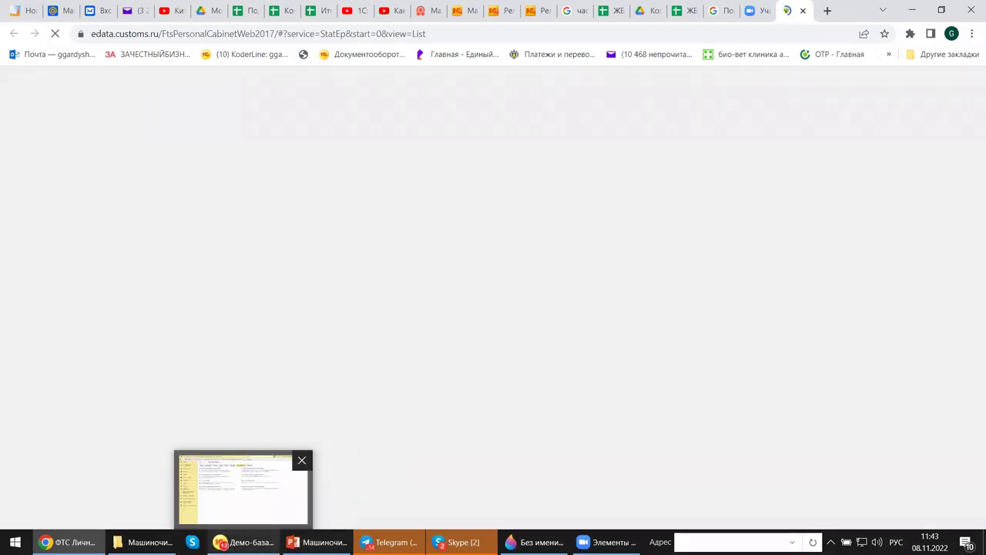
{"action": "left_click", "coordinate": [243, 490]}
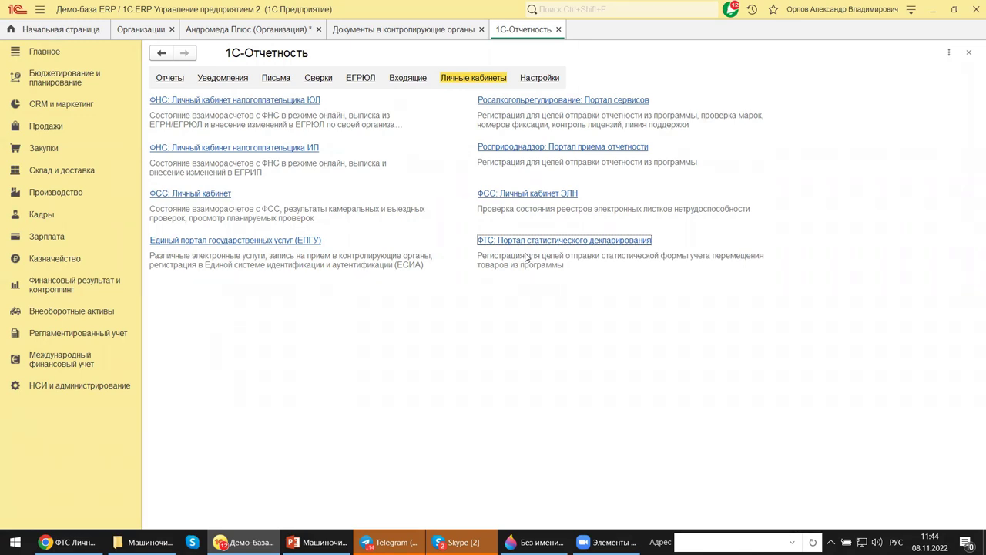
Close all open forms down to the start page, discarding the changes to the organization Андромеда Плюс
{"action": "left_click", "coordinate": [971, 53]}
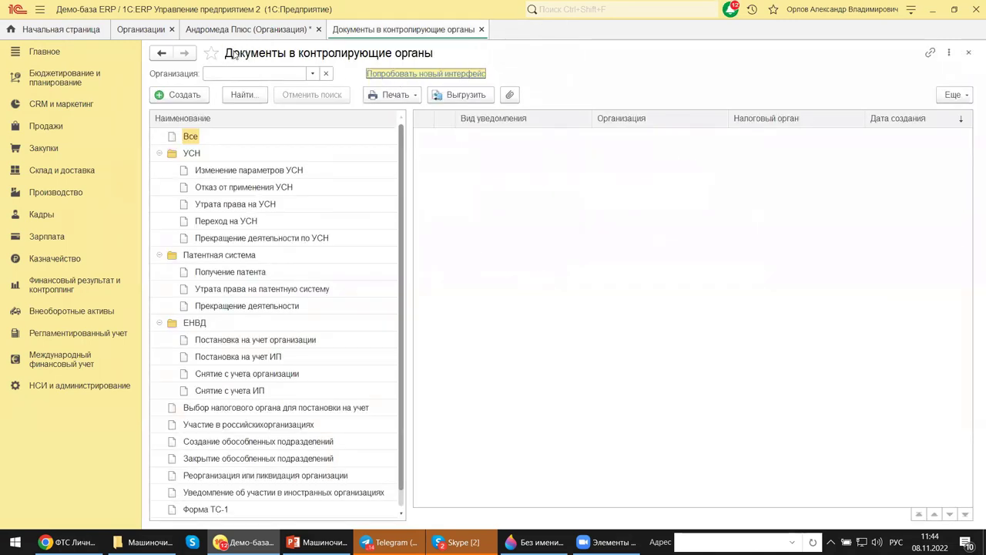
{"action": "left_click", "coordinate": [970, 53]}
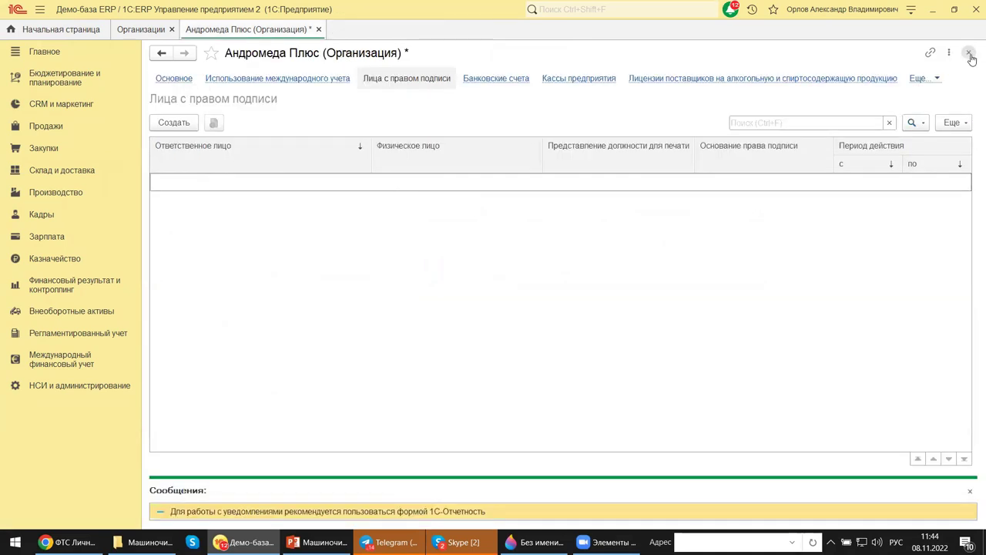
{"action": "left_click", "coordinate": [971, 54]}
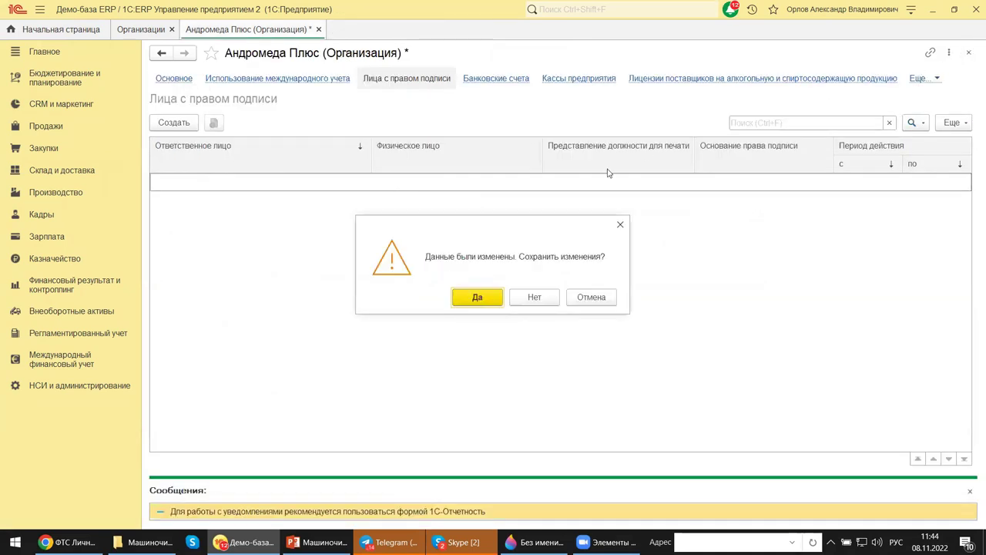
{"action": "left_click", "coordinate": [522, 302]}
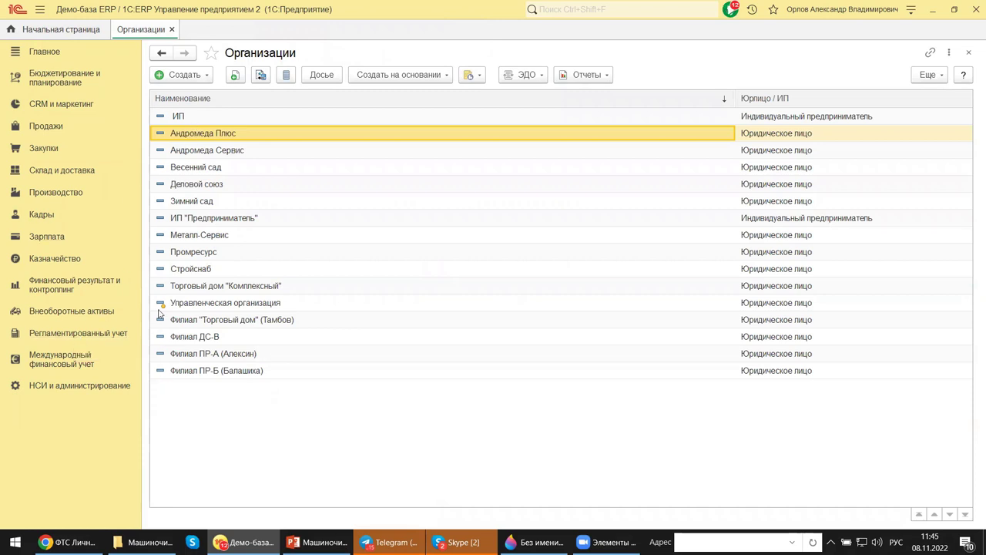
{"action": "left_click", "coordinate": [192, 149]}
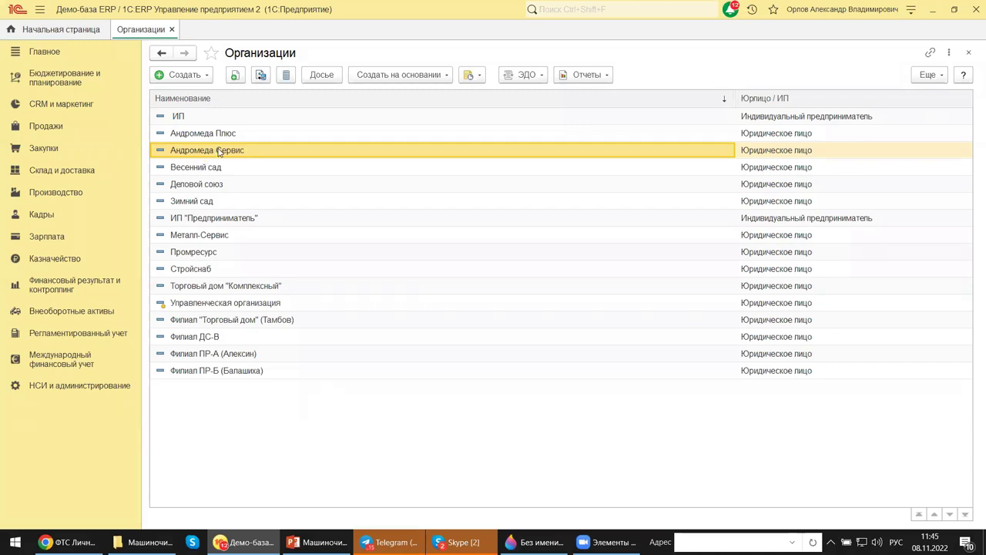
{"action": "left_click", "coordinate": [969, 52]}
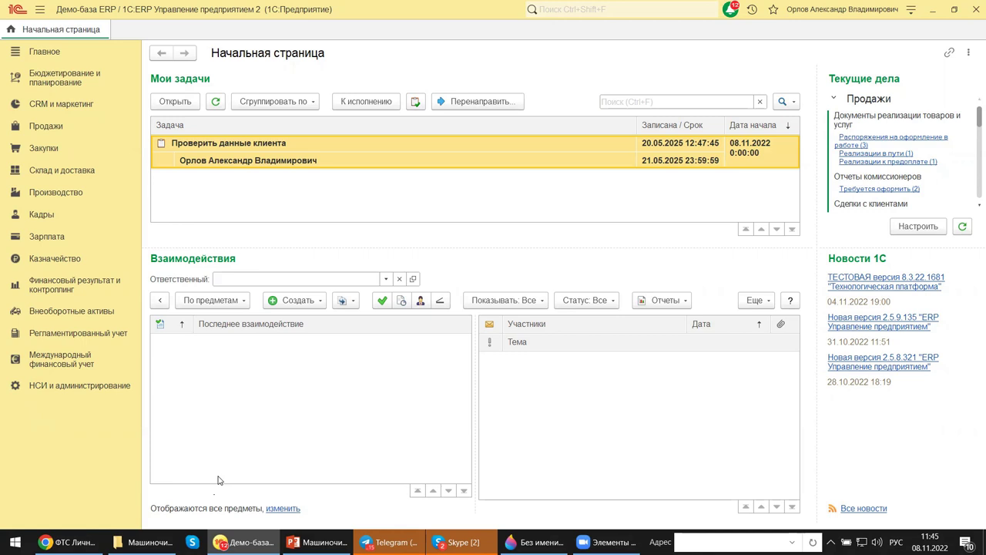
Review the Кадровый учет settings from НСИ и администрирование through Воинский учет, and view the commands of the Кадры section
{"action": "left_click", "coordinate": [41, 220]}
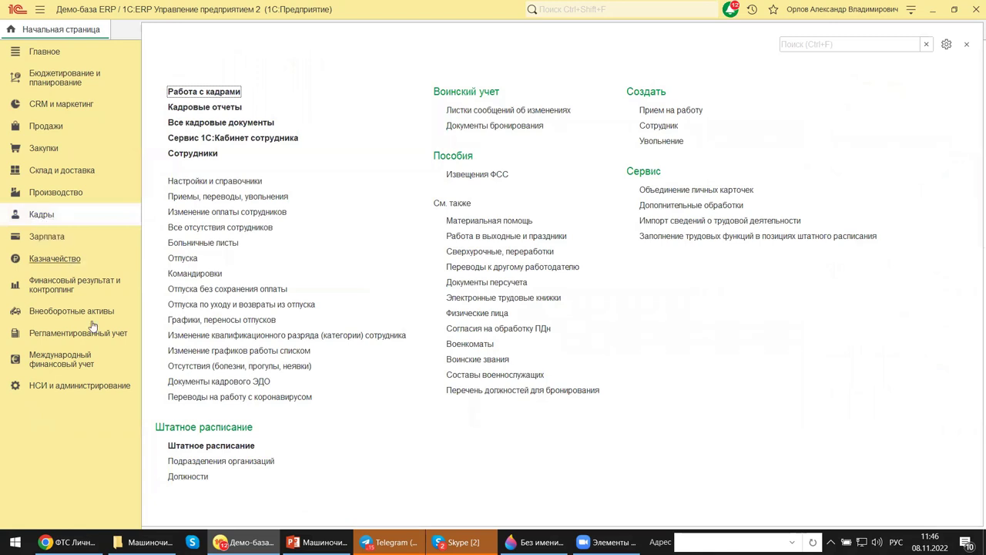
{"action": "left_click", "coordinate": [77, 392]}
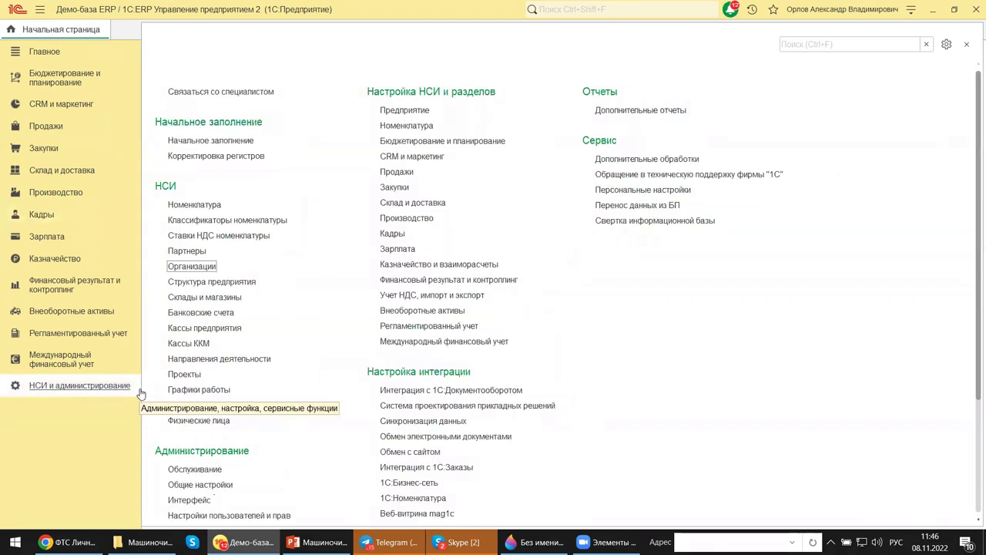
{"action": "left_click", "coordinate": [390, 236]}
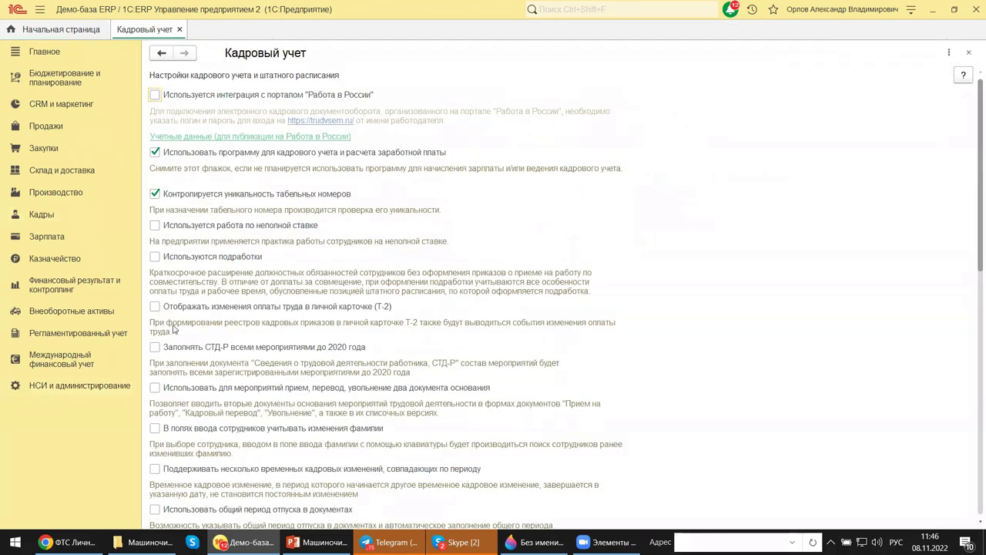
{"action": "scroll", "coordinate": [184, 444], "scroll_direction": "down", "scroll_amount": 3}
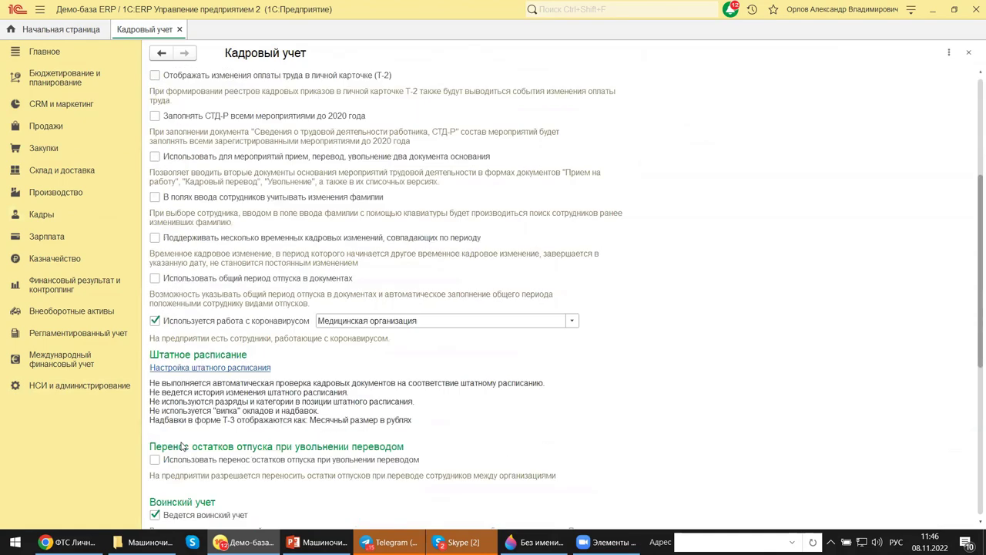
{"action": "scroll", "coordinate": [191, 472], "scroll_direction": "down", "scroll_amount": 2}
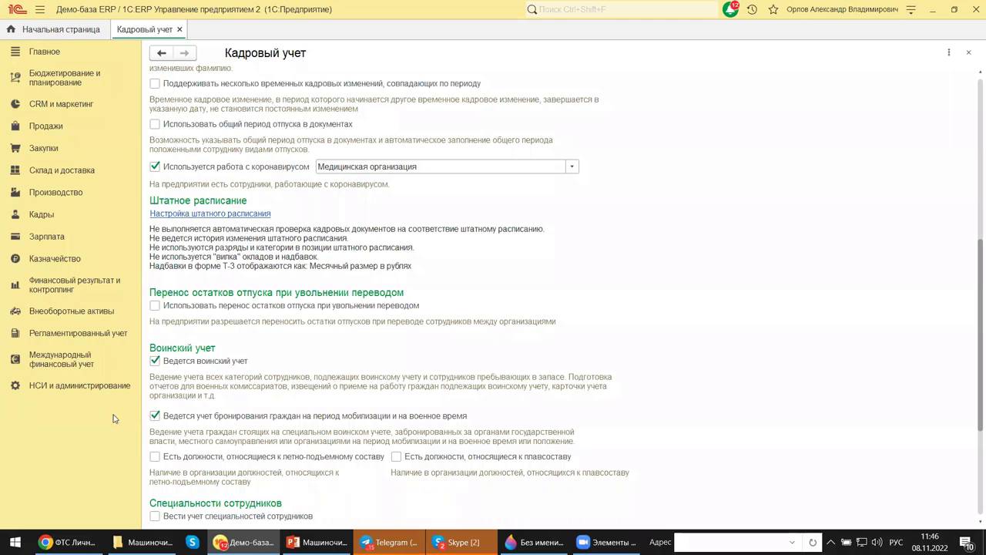
{"action": "left_click", "coordinate": [44, 217]}
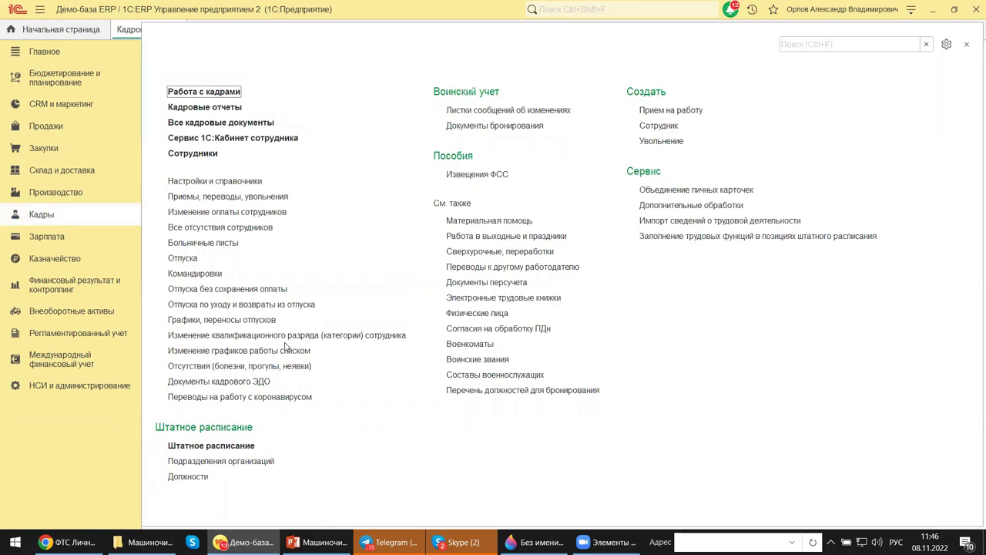
View the Сервисные функции and УСН groups of the Регламентированный учет settings, and close both settings forms
{"action": "left_click", "coordinate": [46, 386]}
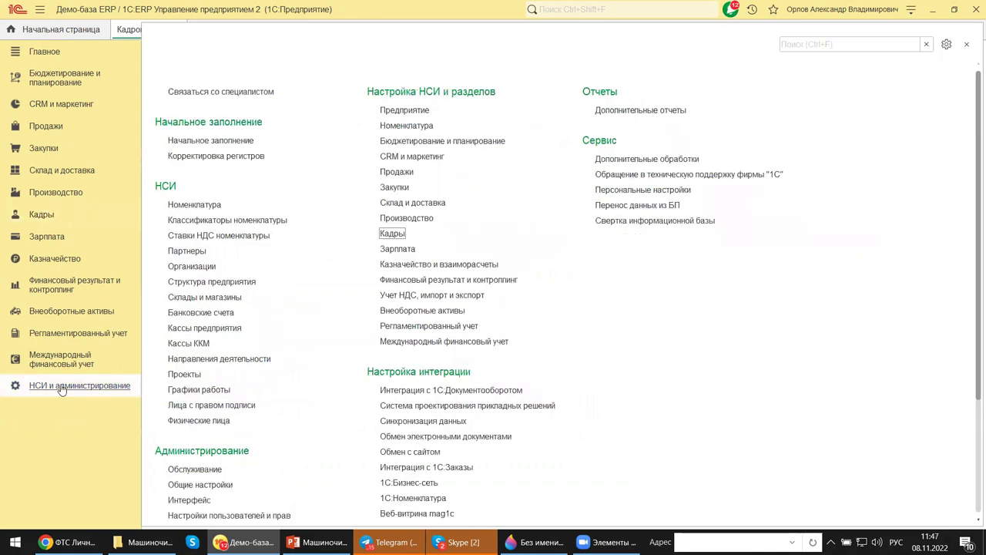
{"action": "left_click", "coordinate": [435, 327]}
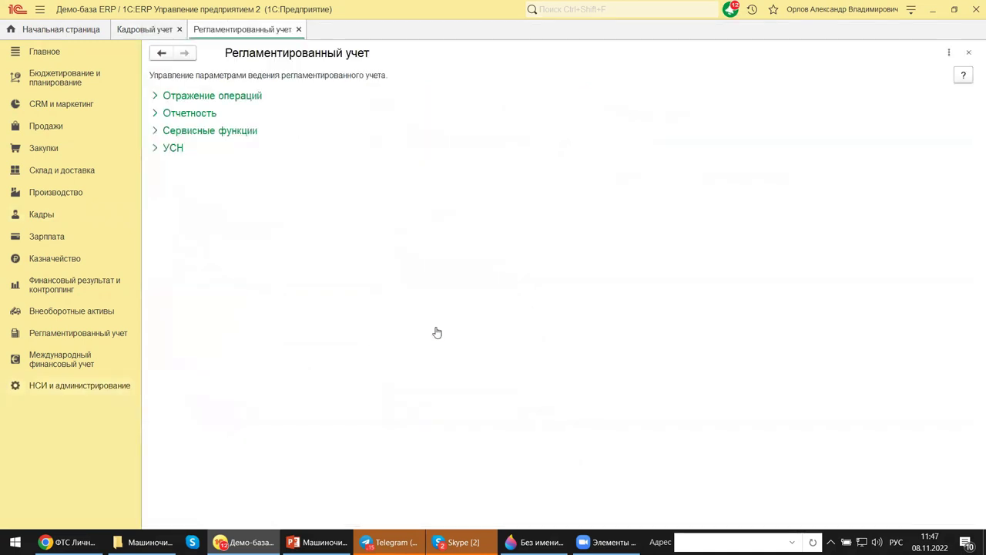
{"action": "left_click", "coordinate": [154, 131]}
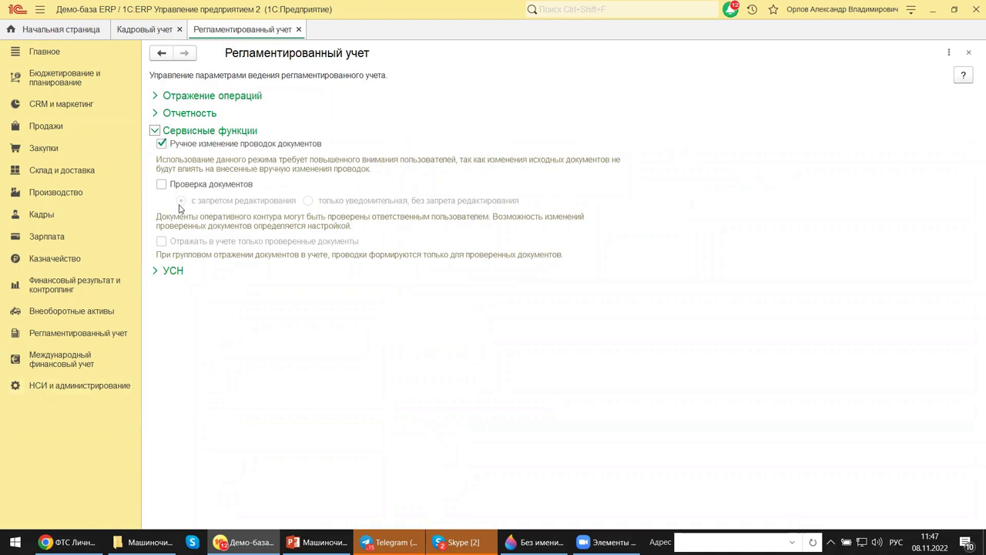
{"action": "left_click", "coordinate": [156, 271]}
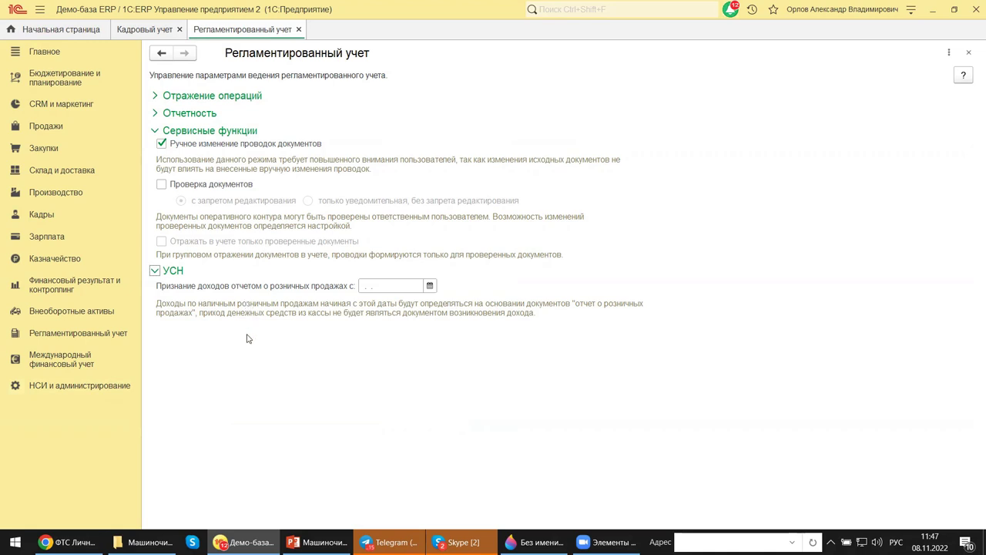
{"action": "left_click", "coordinate": [971, 53]}
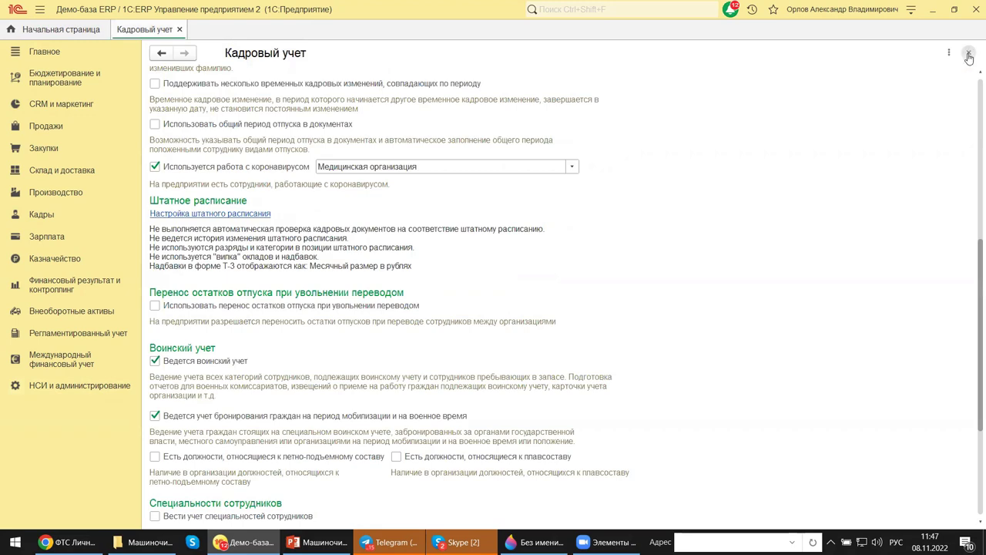
{"action": "left_click", "coordinate": [970, 55]}
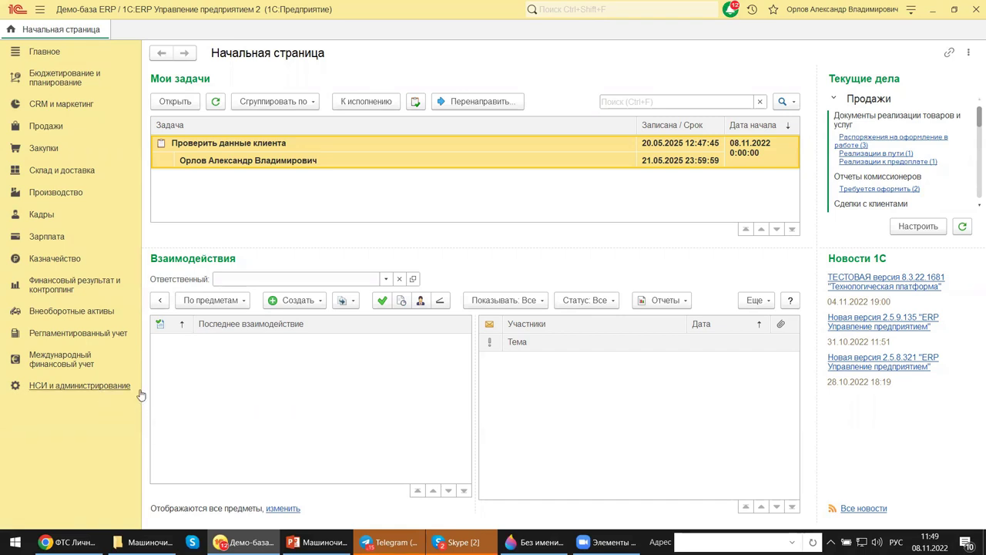
Switch to the PowerPoint presentation at slide 16 on the new grounds for treating tax reporting as not submitted
{"action": "mouse_move", "coordinate": [320, 542]}
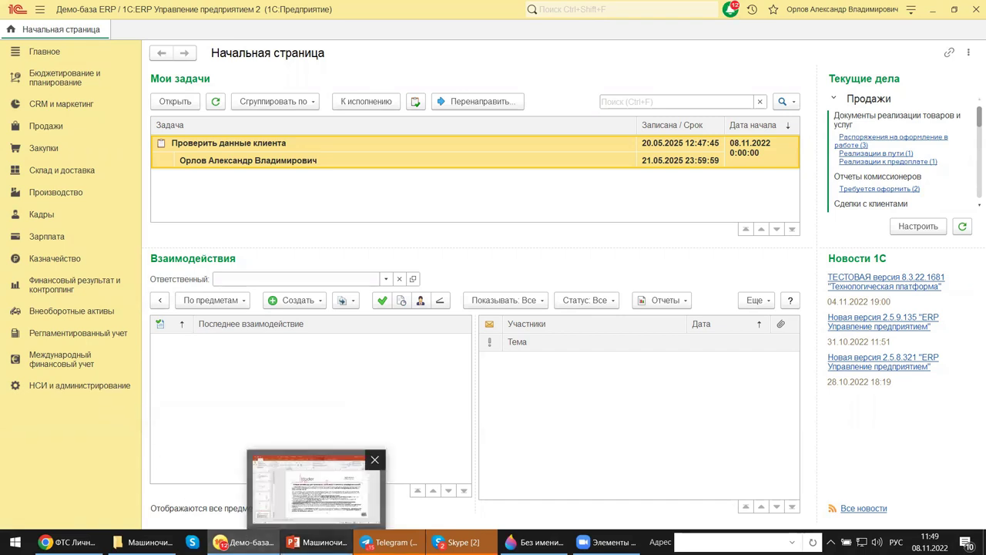
{"action": "left_click", "coordinate": [316, 489]}
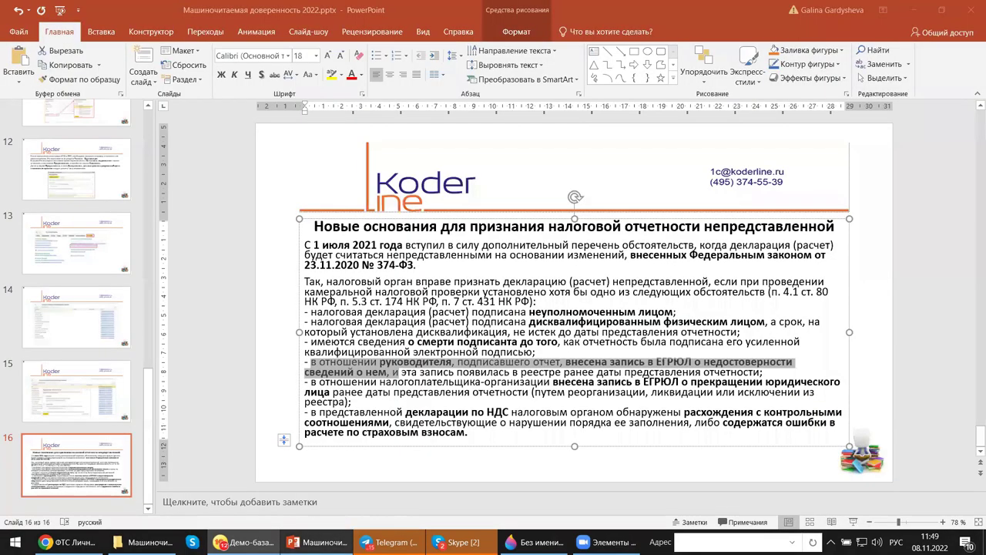